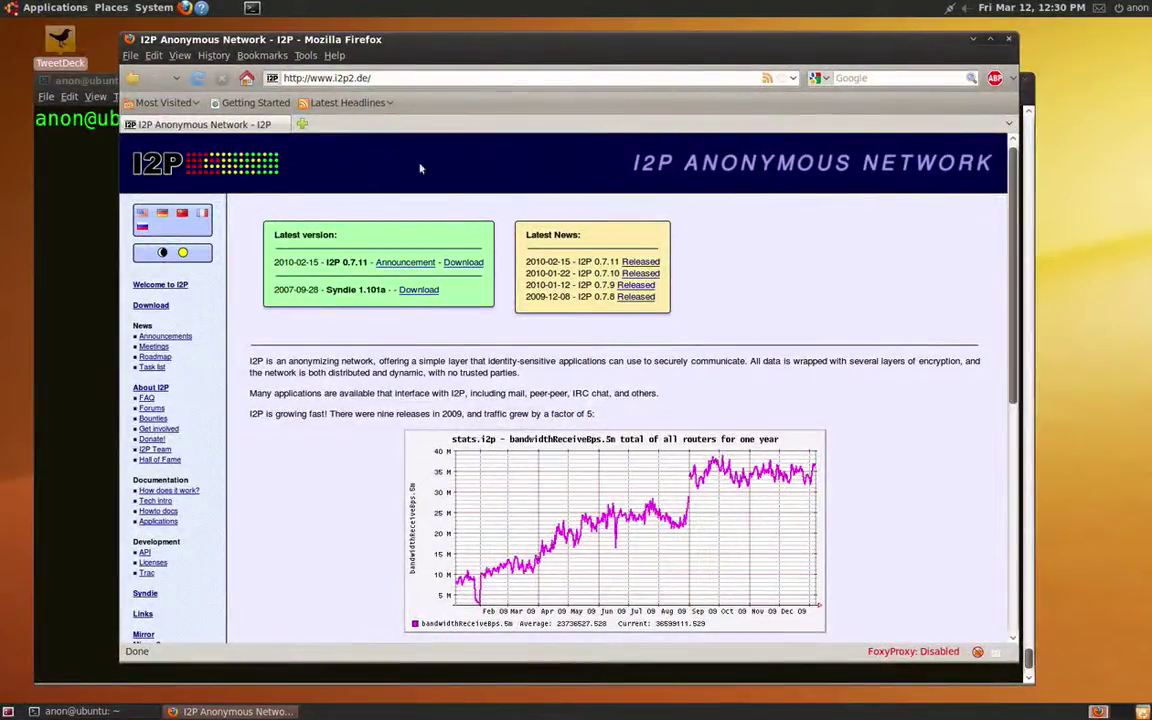
# Open the I2P 0.7.11 download page and copy the link address of the graphical installer i2pinstall_0.7.11.exe
pyautogui.click(464, 264)
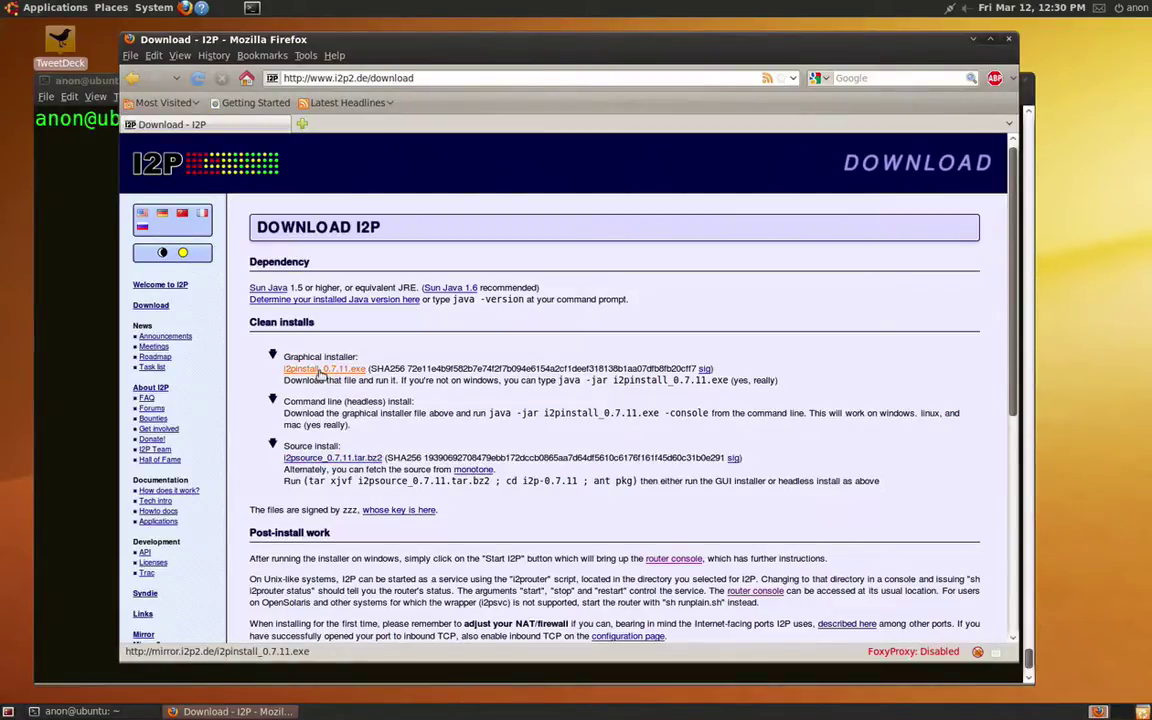
pyautogui.rightClick(320, 374)
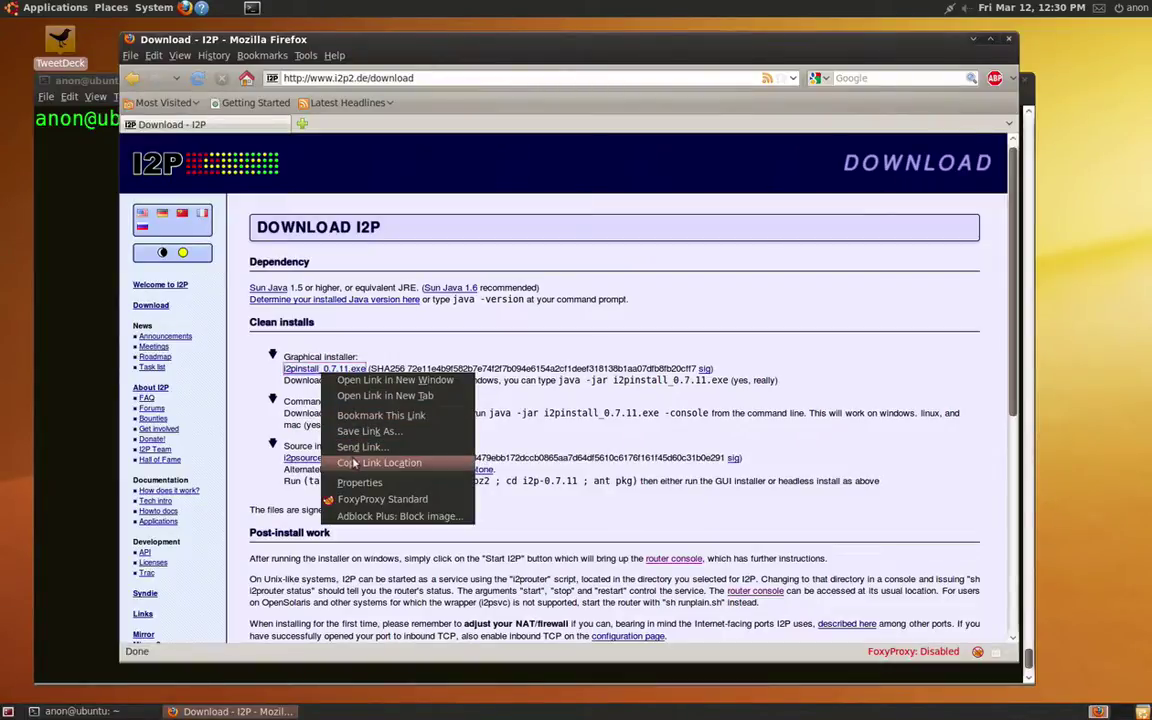
pyautogui.click(379, 463)
pyautogui.click(93, 258)
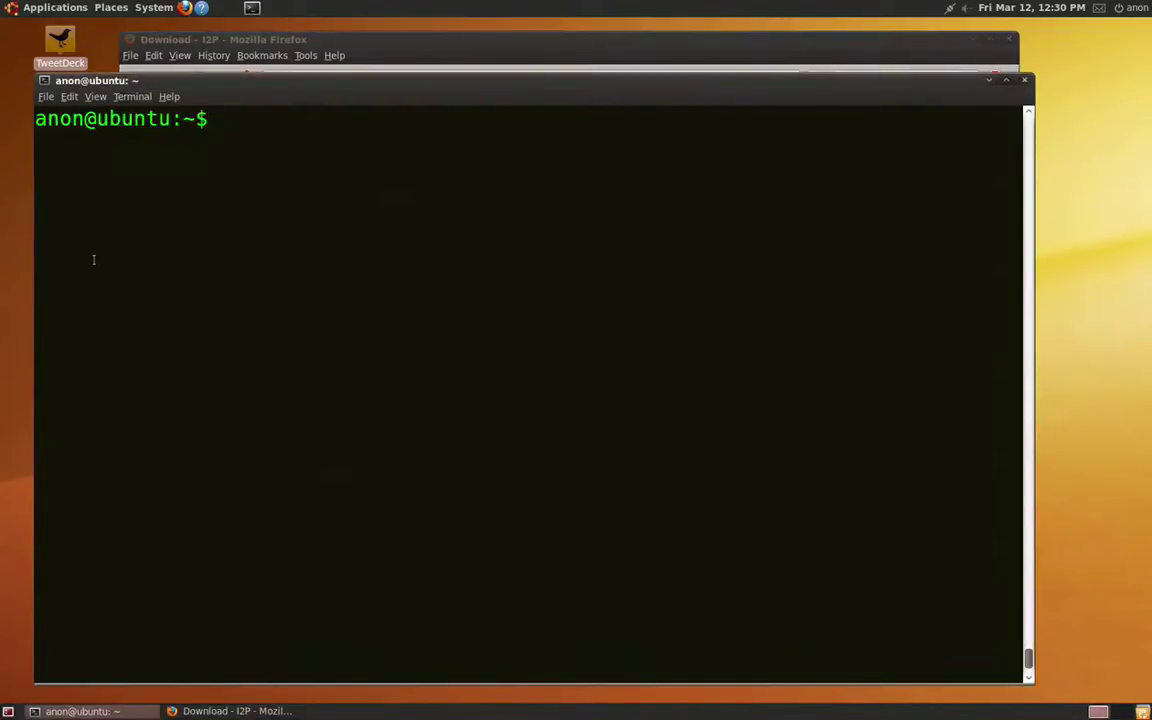
pyautogui.write('wget')
pyautogui.hotkey('ctrl', 'shift', 'v')
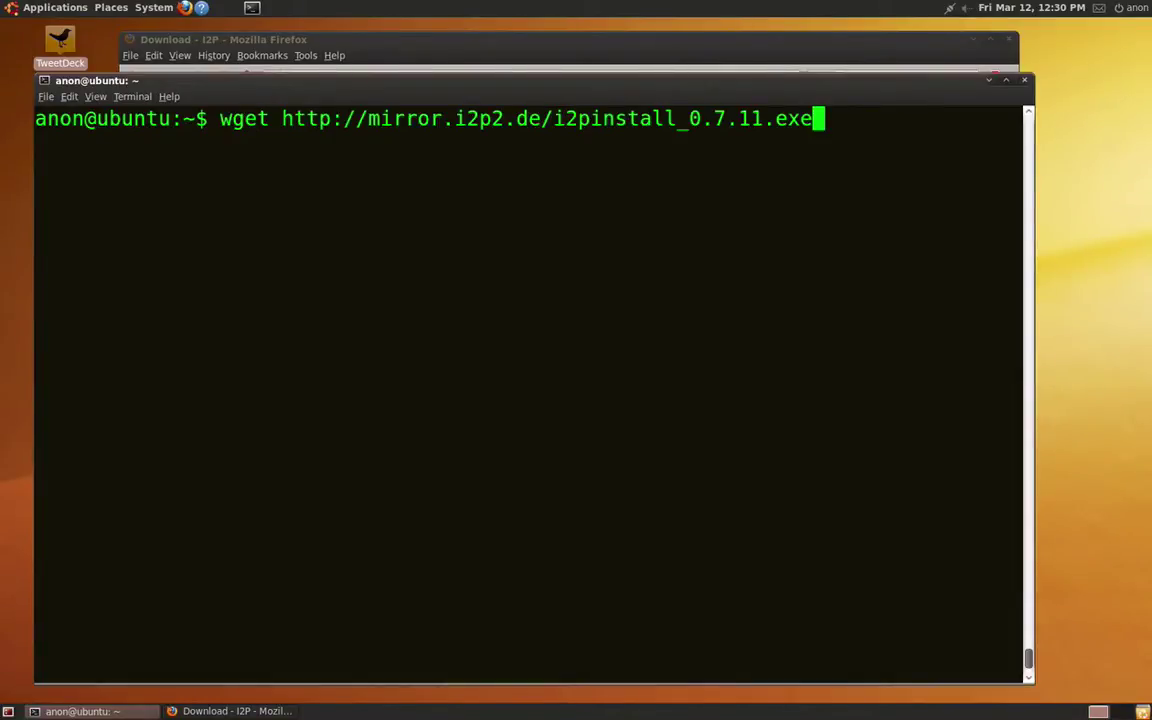
pyautogui.press('Return')
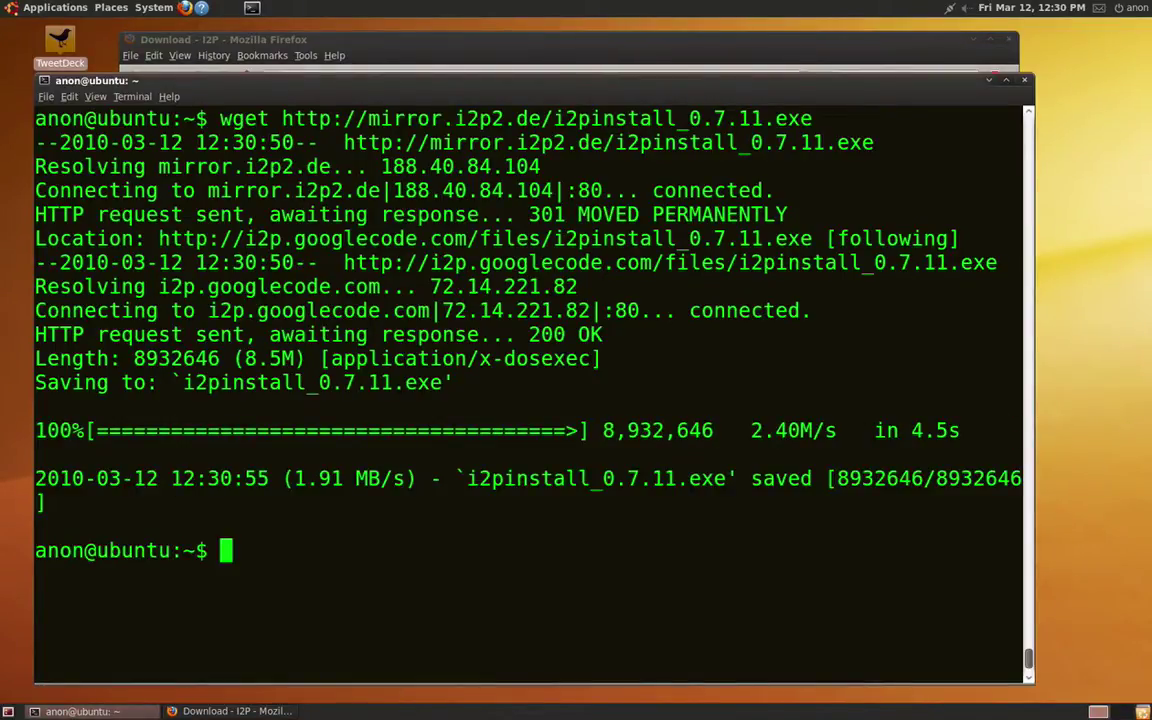
# Run the downloaded installer with root rights using the command sudo java -jar i2pinstall_0.7.11.exe
pyautogui.write('java -.')
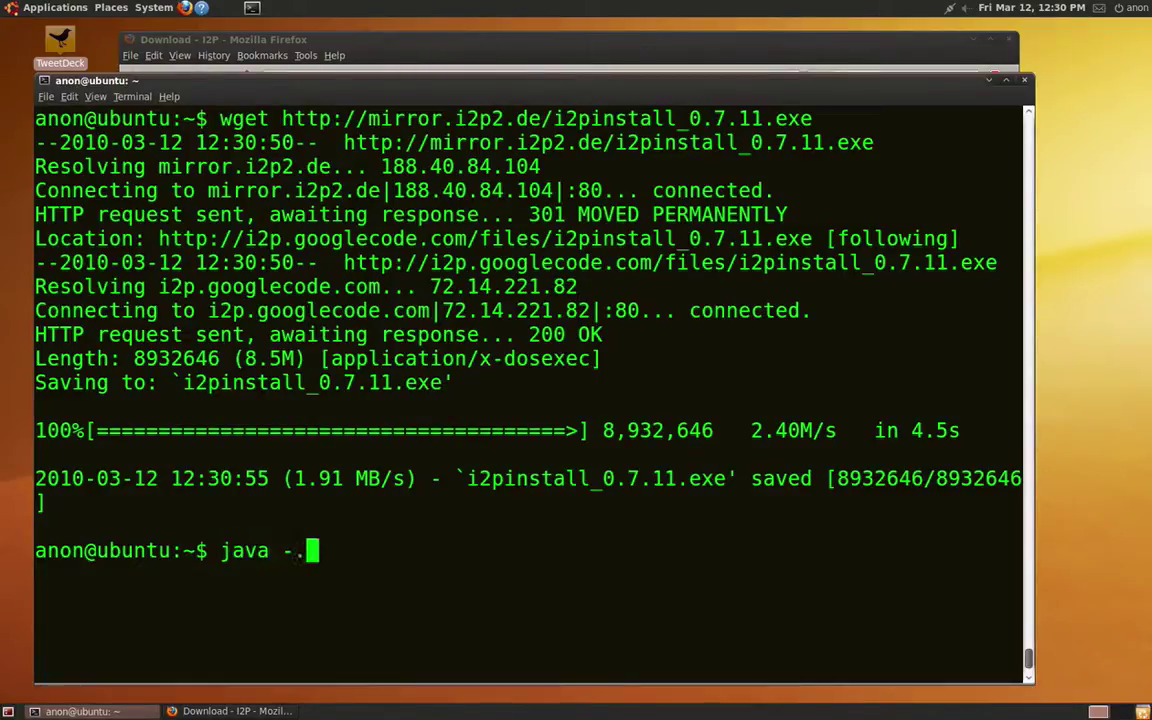
pyautogui.press('BackSpace')
pyautogui.write('jar ')
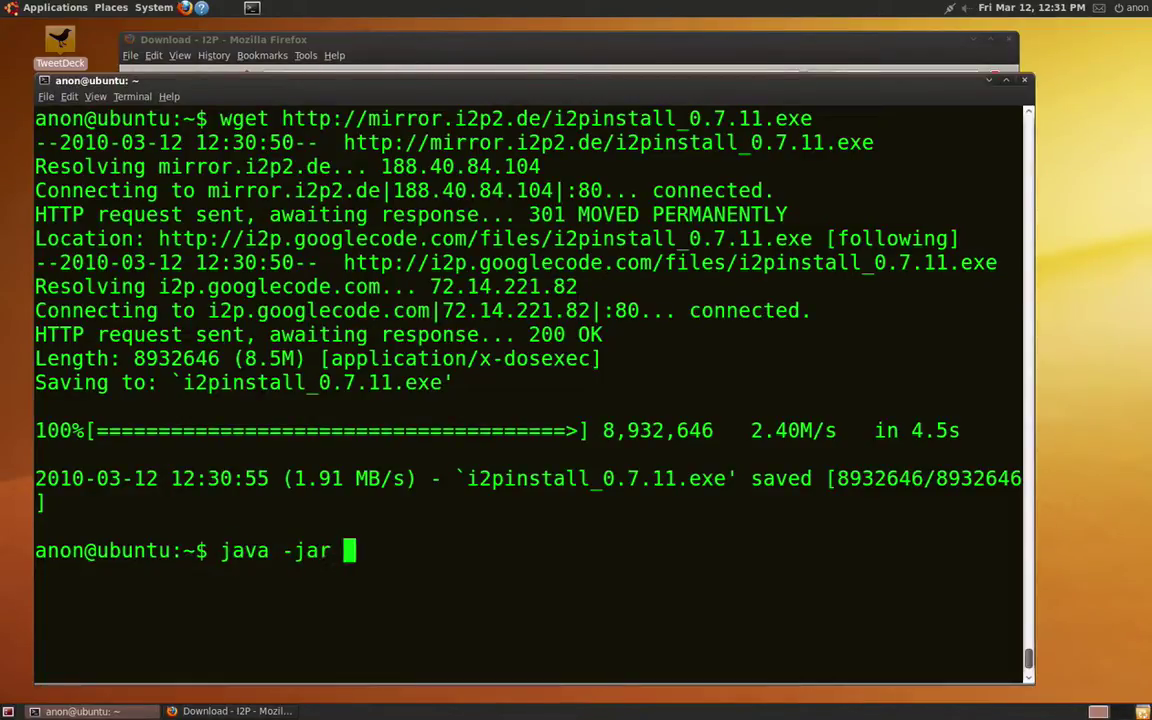
pyautogui.write('i2')
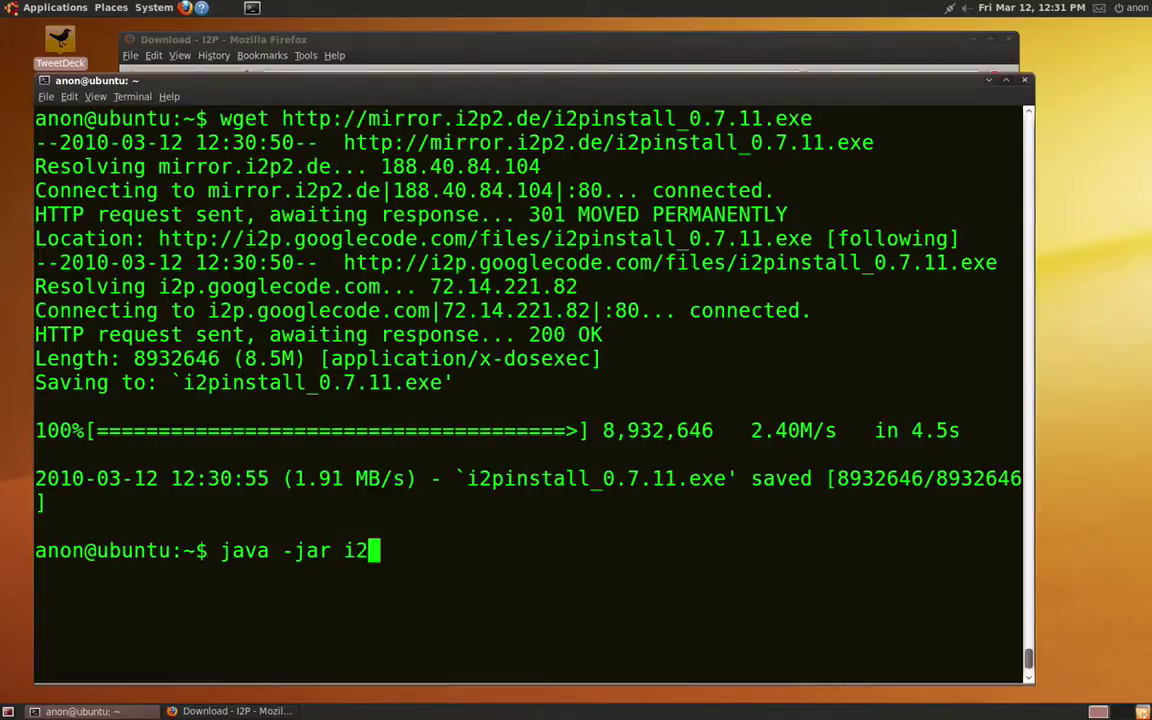
pyautogui.press('Tab')
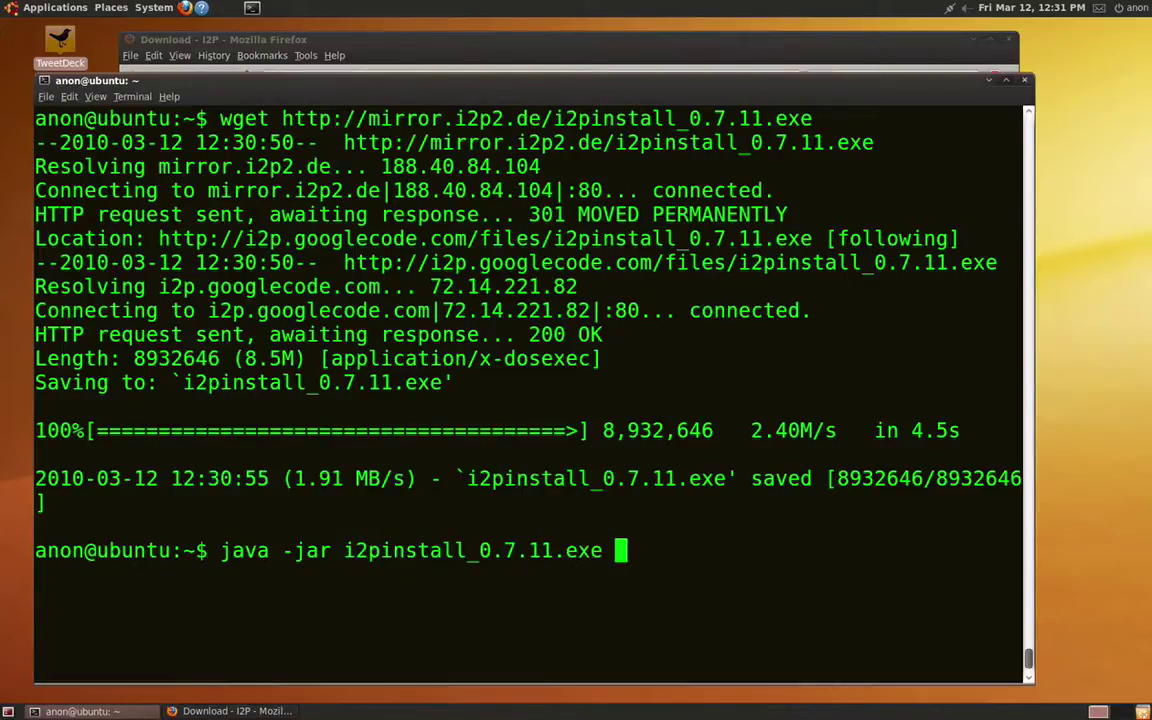
pyautogui.press('Left')
pyautogui.press('Left')
pyautogui.press('Left')
pyautogui.press('Left')
pyautogui.press('Left')
pyautogui.press('Left')
pyautogui.press('Left')
pyautogui.press('Left')
pyautogui.press('Left')
pyautogui.press('Left')
pyautogui.press('Left')
pyautogui.press('Left')
pyautogui.press('Left')
pyautogui.press('Left')
pyautogui.press('Left')
pyautogui.press('Left')
pyautogui.press('Left')
pyautogui.press('Left')
pyautogui.press('Left')
pyautogui.press('Left')
pyautogui.press('Left')
pyautogui.press('Left')
pyautogui.press('Left')
pyautogui.press('Left')
pyautogui.press('Left')
pyautogui.press('Left')
pyautogui.press('Left')
pyautogui.press('Left')
pyautogui.press('Left')
pyautogui.press('Left')
pyautogui.press('Left')
pyautogui.press('Left')
pyautogui.write('sudo')
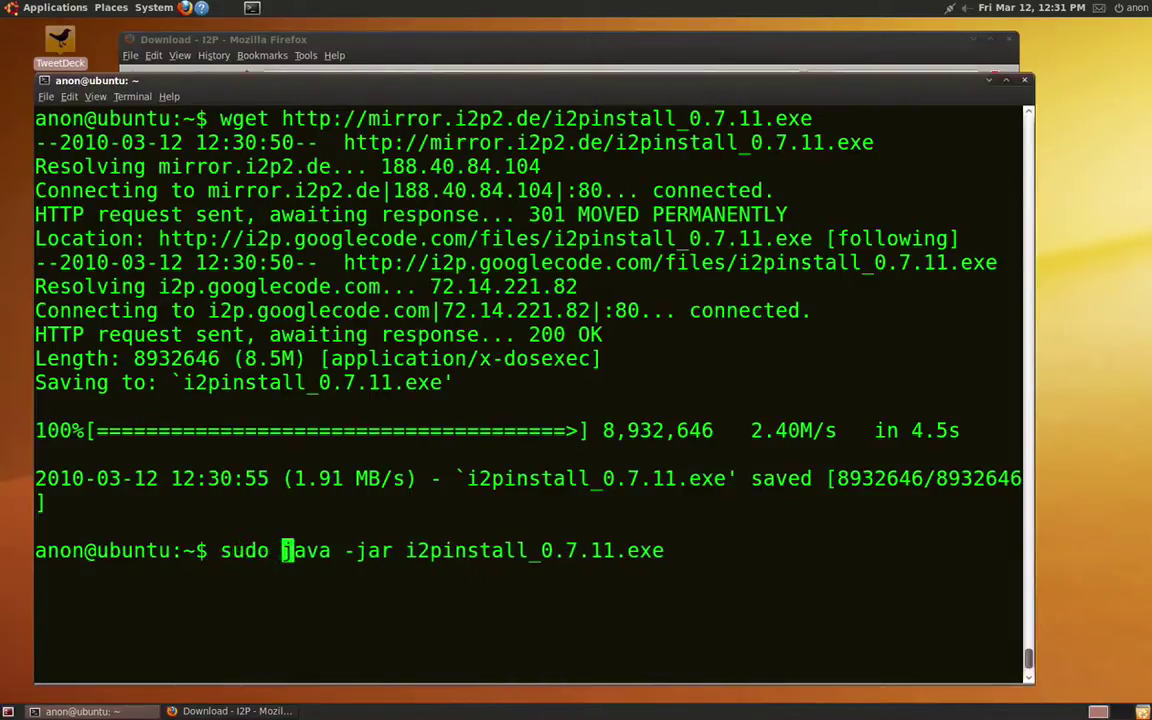
pyautogui.press('Return')
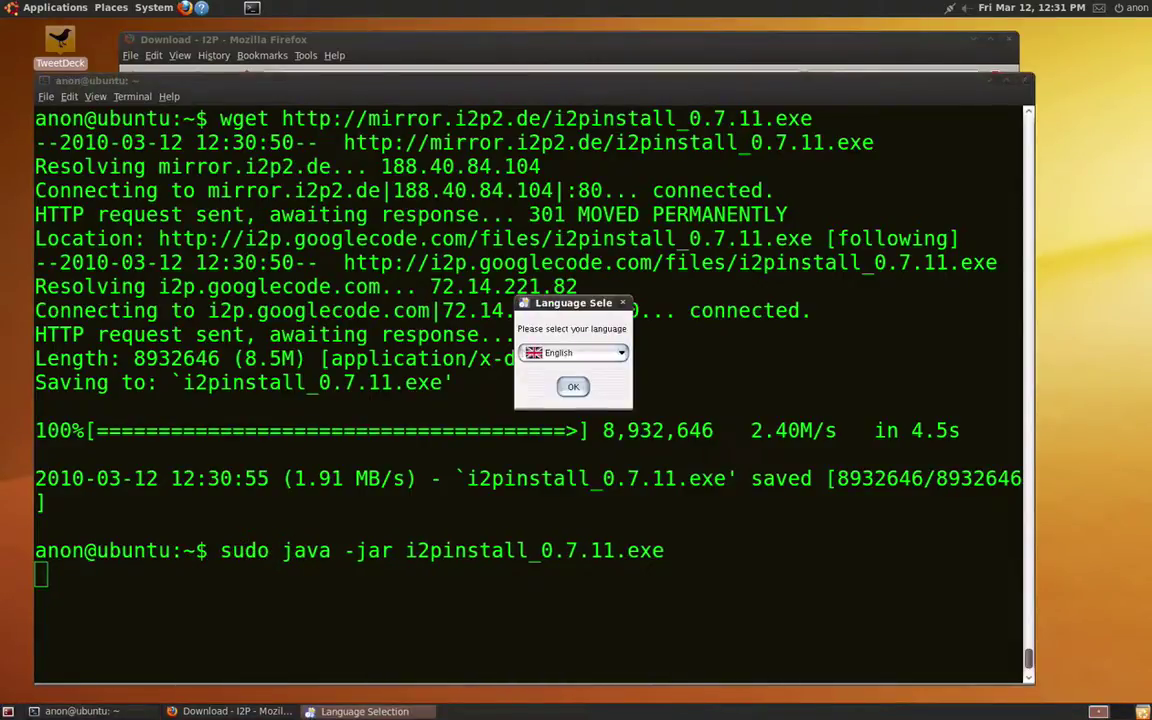
# Complete the I2P installation in English, accepting /usr/local/i2p as the new target directory, and close the installer
pyautogui.click(573, 387)
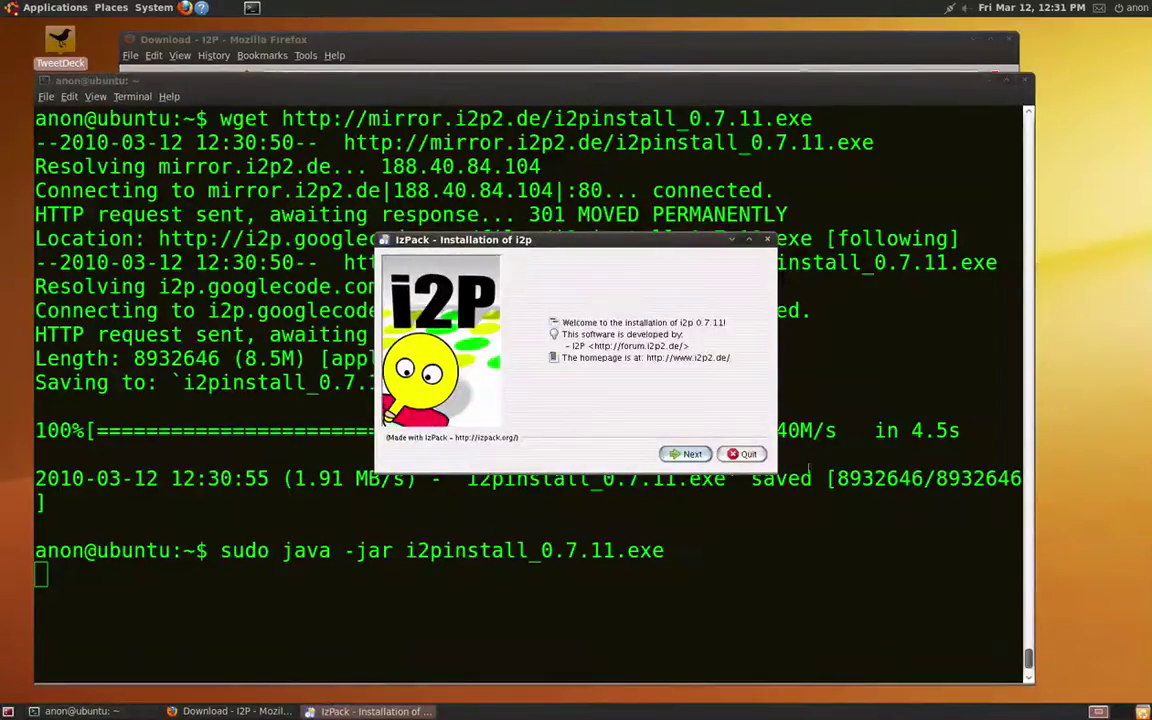
pyautogui.click(689, 455)
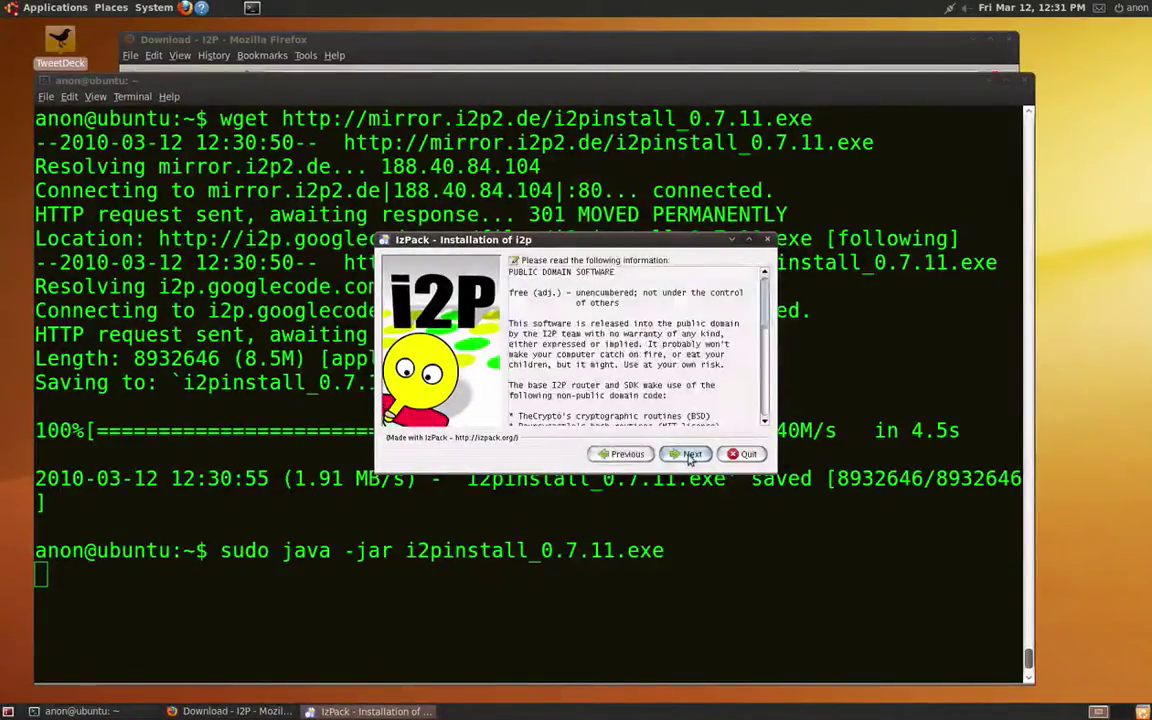
pyautogui.click(689, 455)
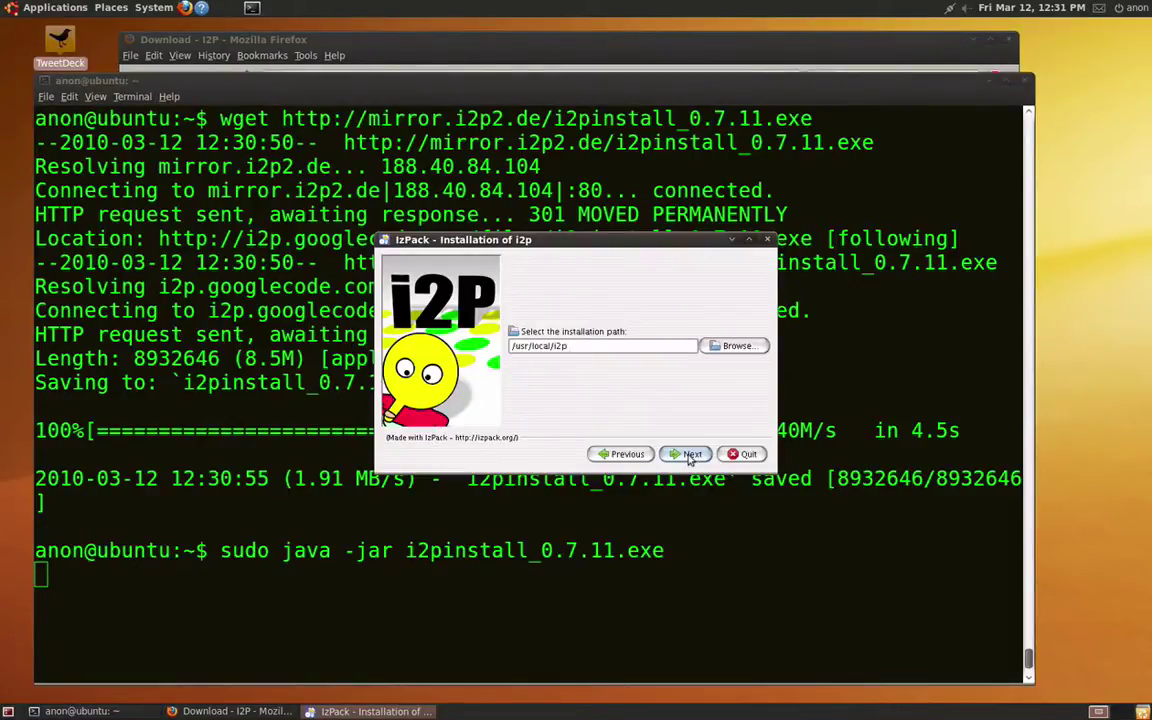
pyautogui.click(689, 455)
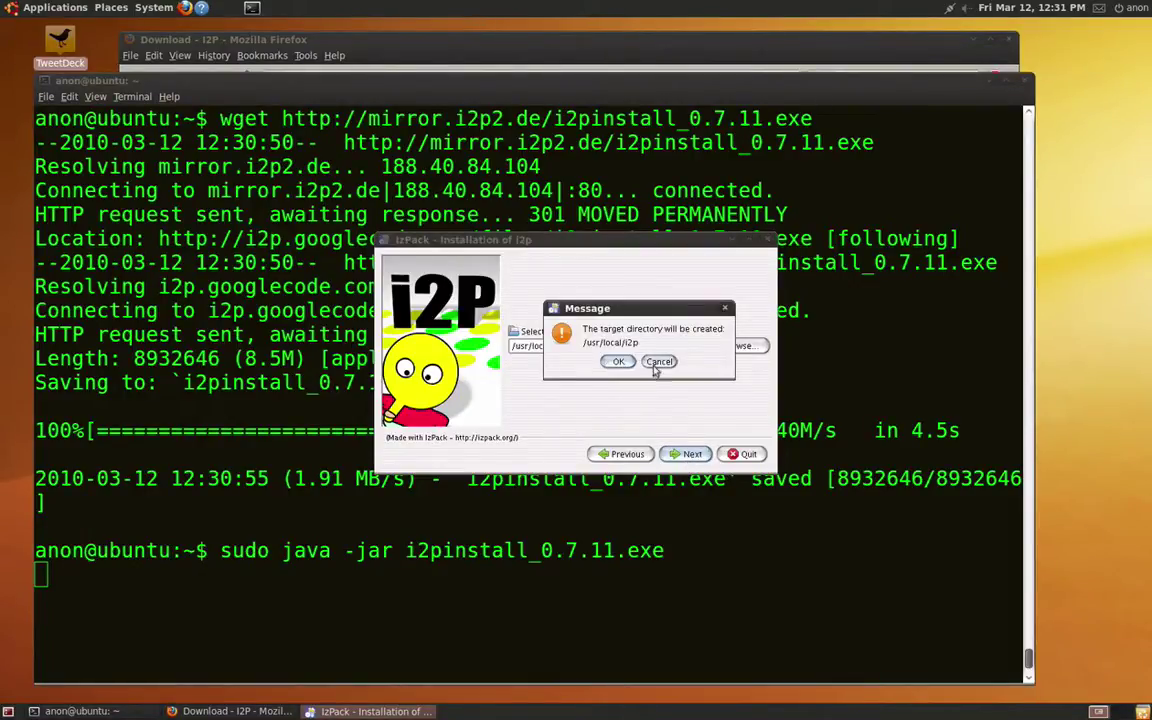
pyautogui.click(619, 362)
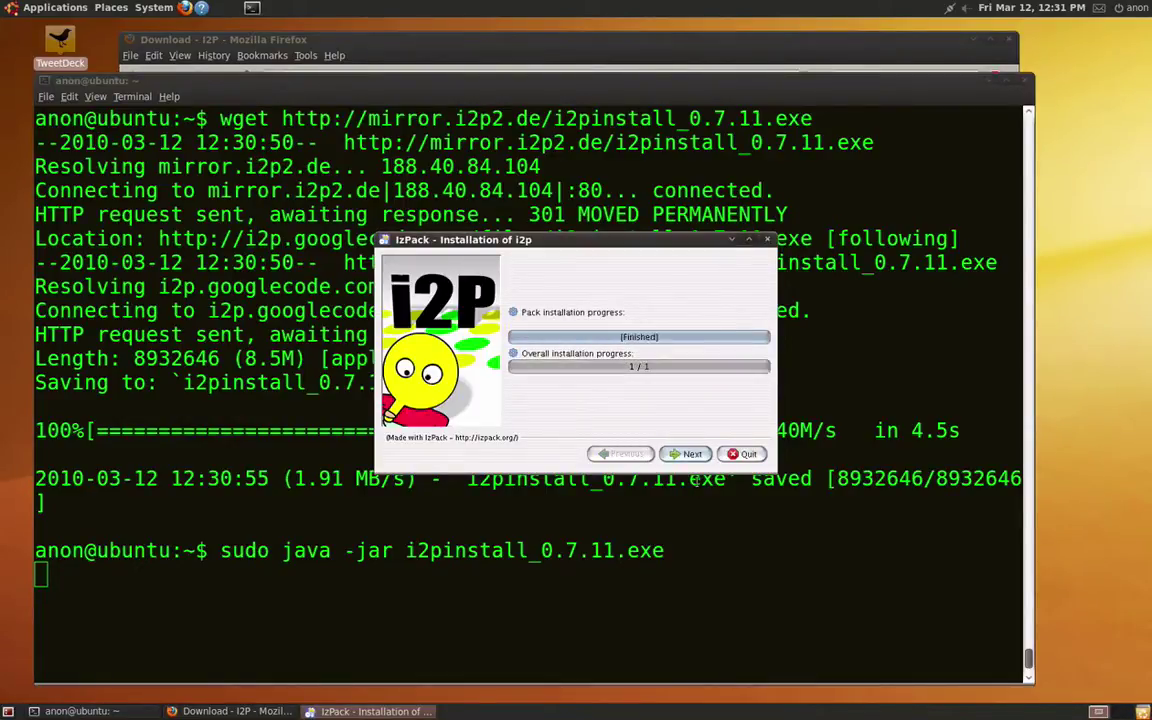
pyautogui.click(688, 454)
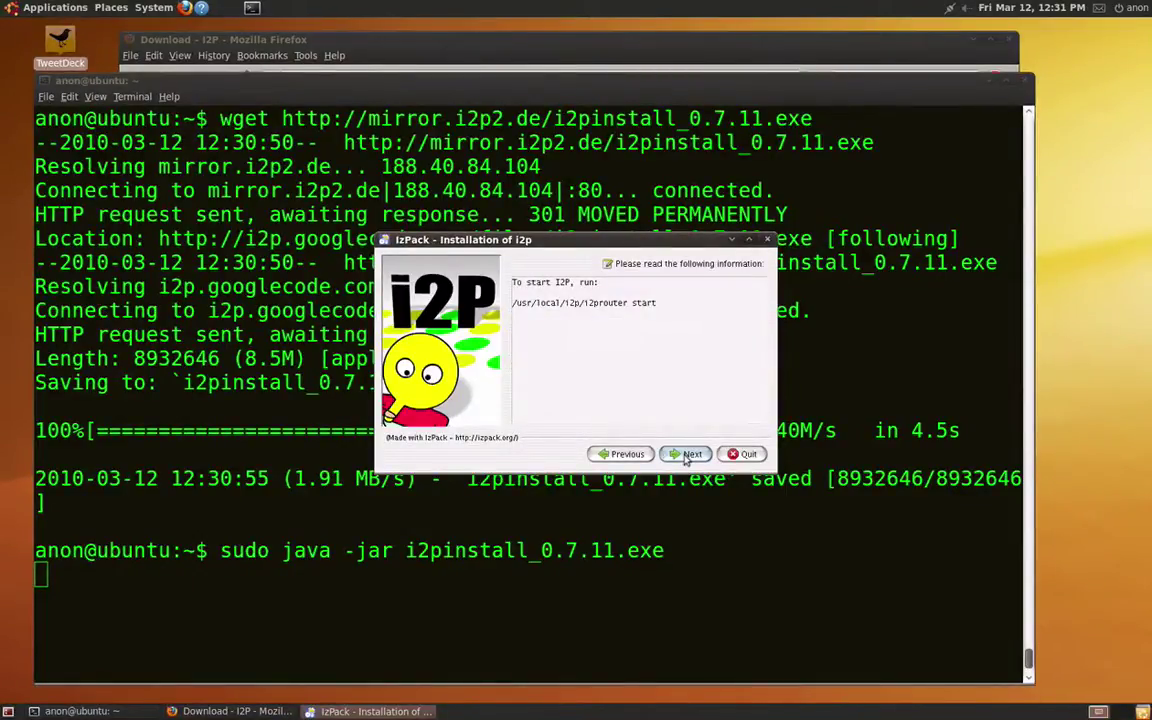
pyautogui.click(687, 455)
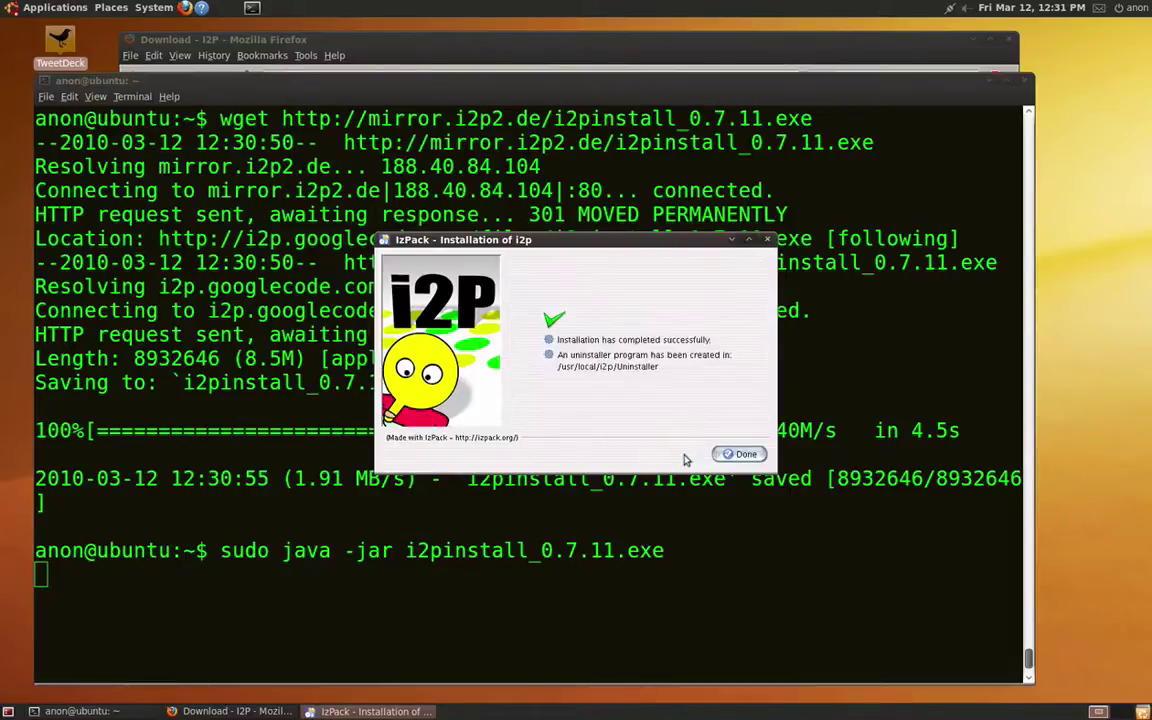
pyautogui.click(745, 455)
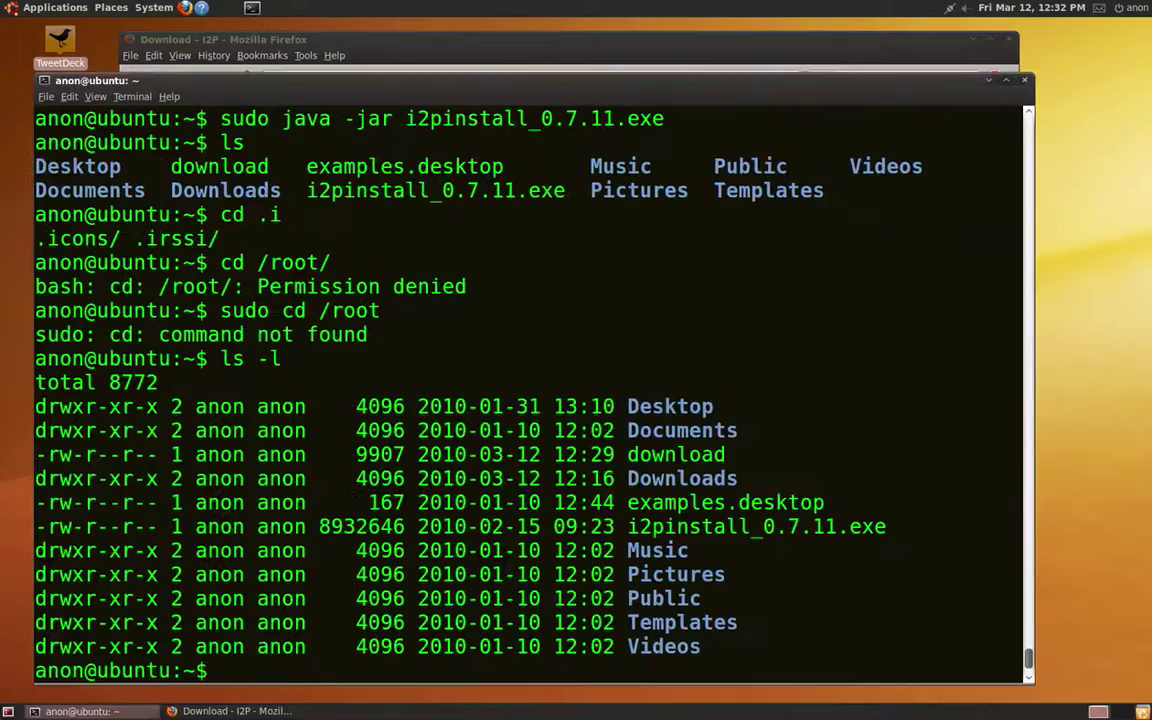
# Change to the /usr/local/ directory and list its contents
pyautogui.write('cd')
pyautogui.press('BackSpace')
pyautogui.press('BackSpace')
pyautogui.write('cd /us')
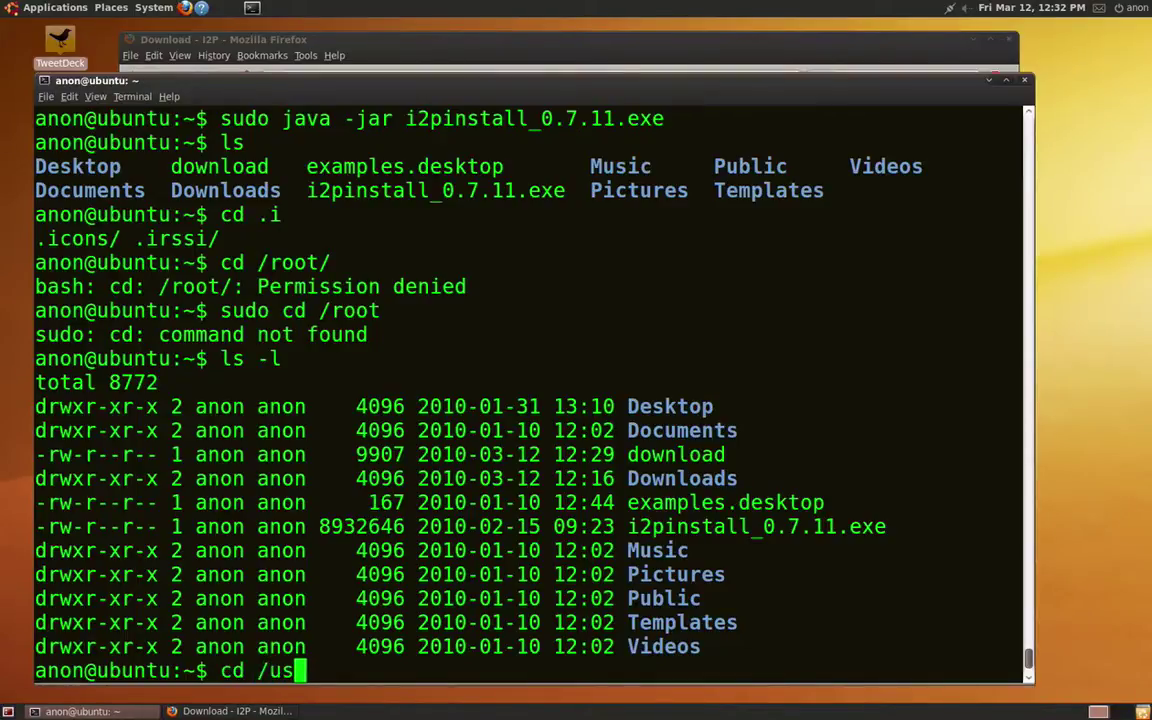
pyautogui.write('r/loa')
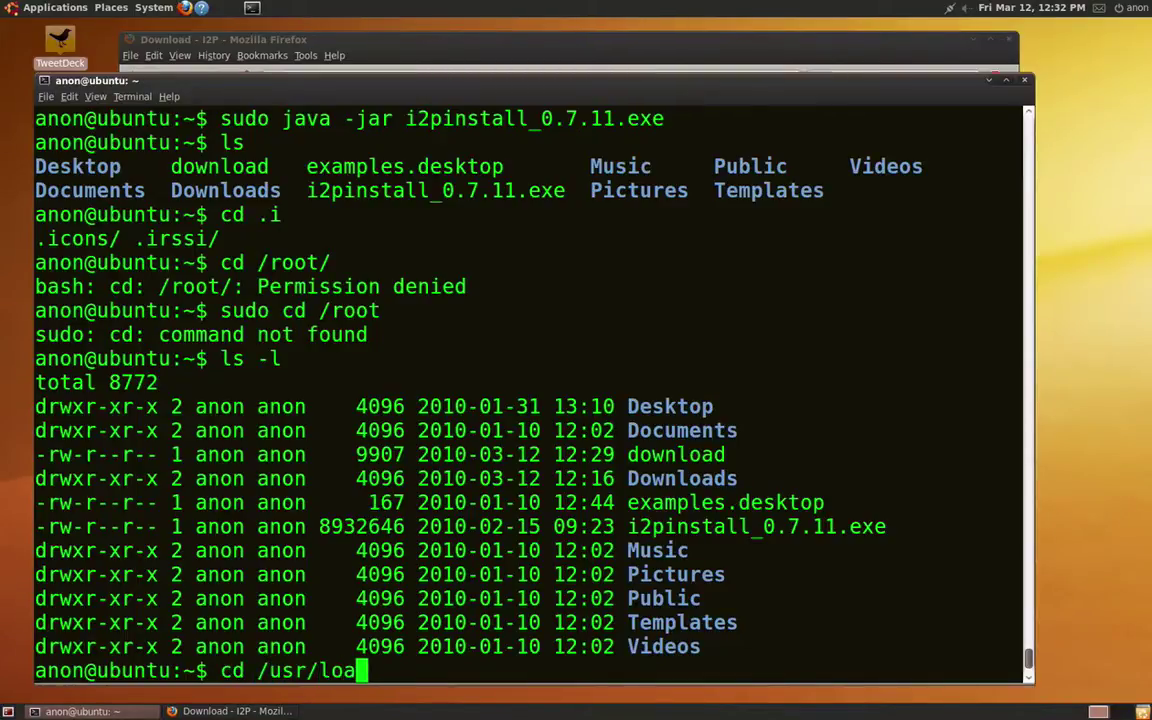
pyautogui.press('BackSpace')
pyautogui.write('c')
pyautogui.press('Tab')
pyautogui.press('Return')
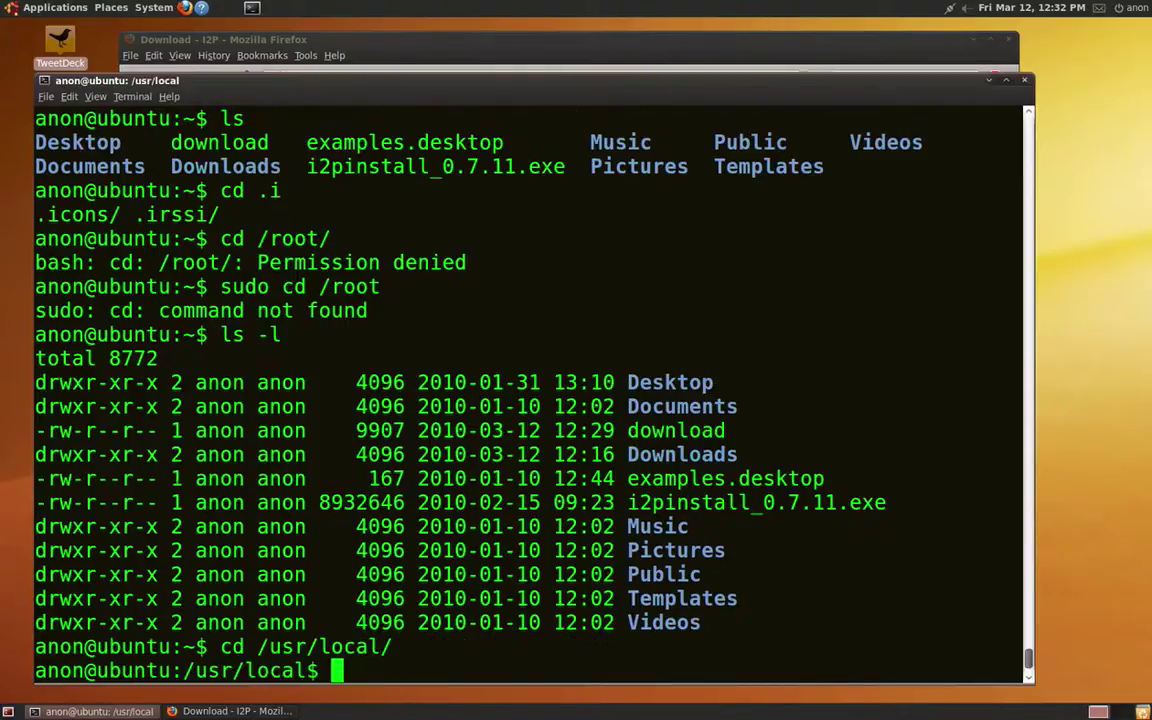
pyautogui.write('ls')
pyautogui.press('Return')
# Change into the i2p/ installation directory and list its files
pyautogui.write('cd i2p/')
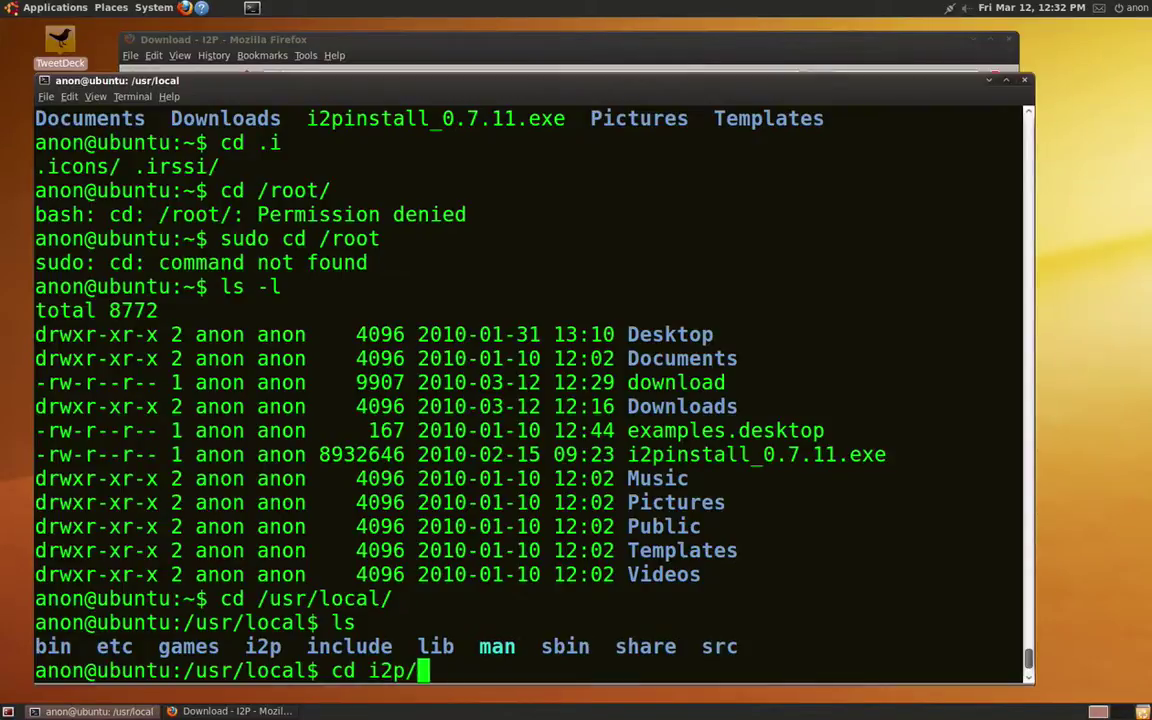
pyautogui.press('Return')
pyautogui.write('ls')
pyautogui.press('Return')
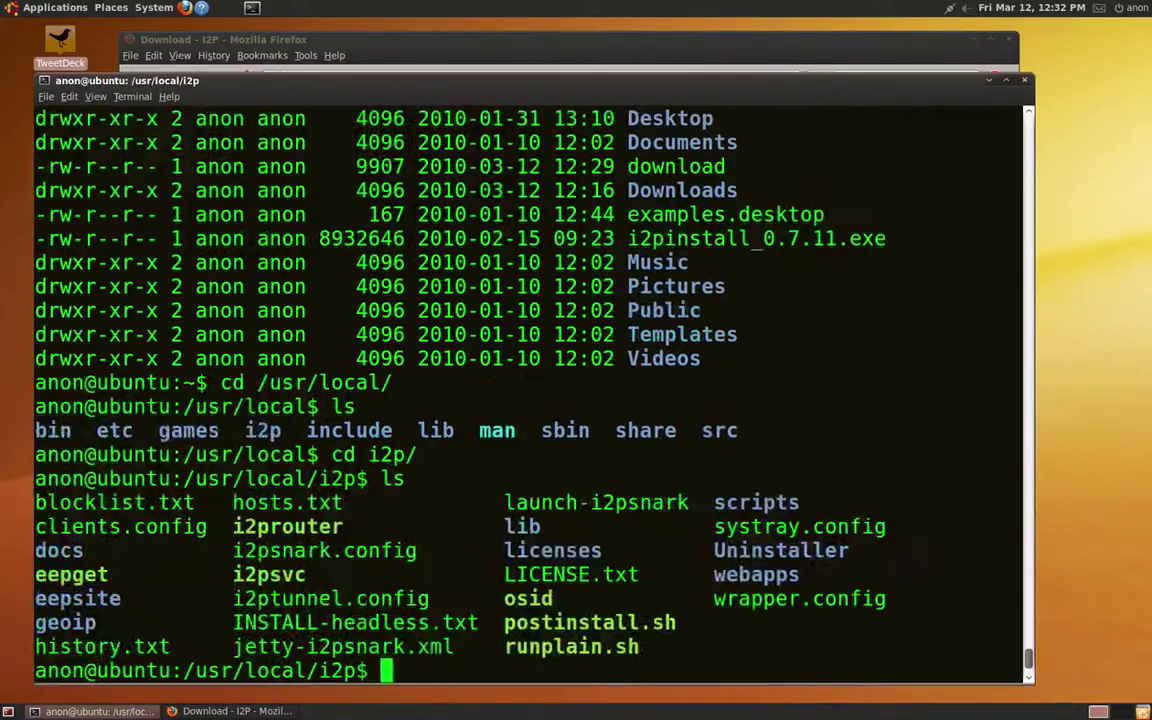
# Try to start the router without root rights, using i2prouter start and sh i2prouter start
pyautogui.write('i2prouter start')
pyautogui.press('Return')
pyautogui.write('sh i2p')
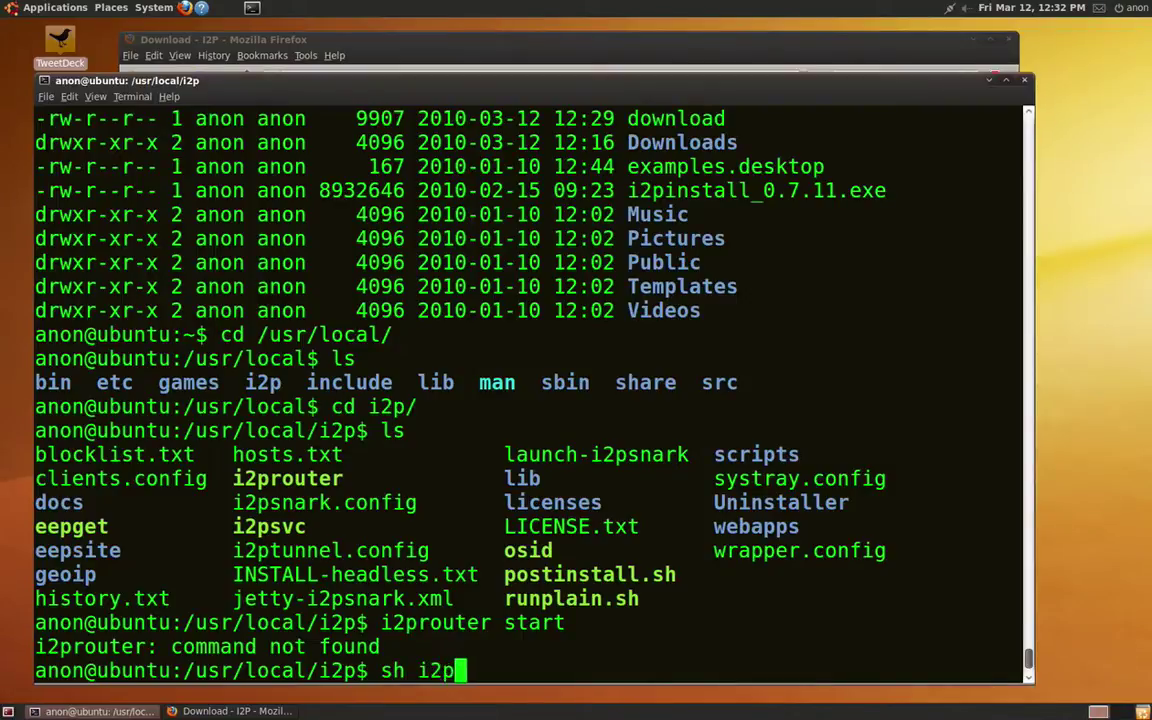
pyautogui.write('router star')
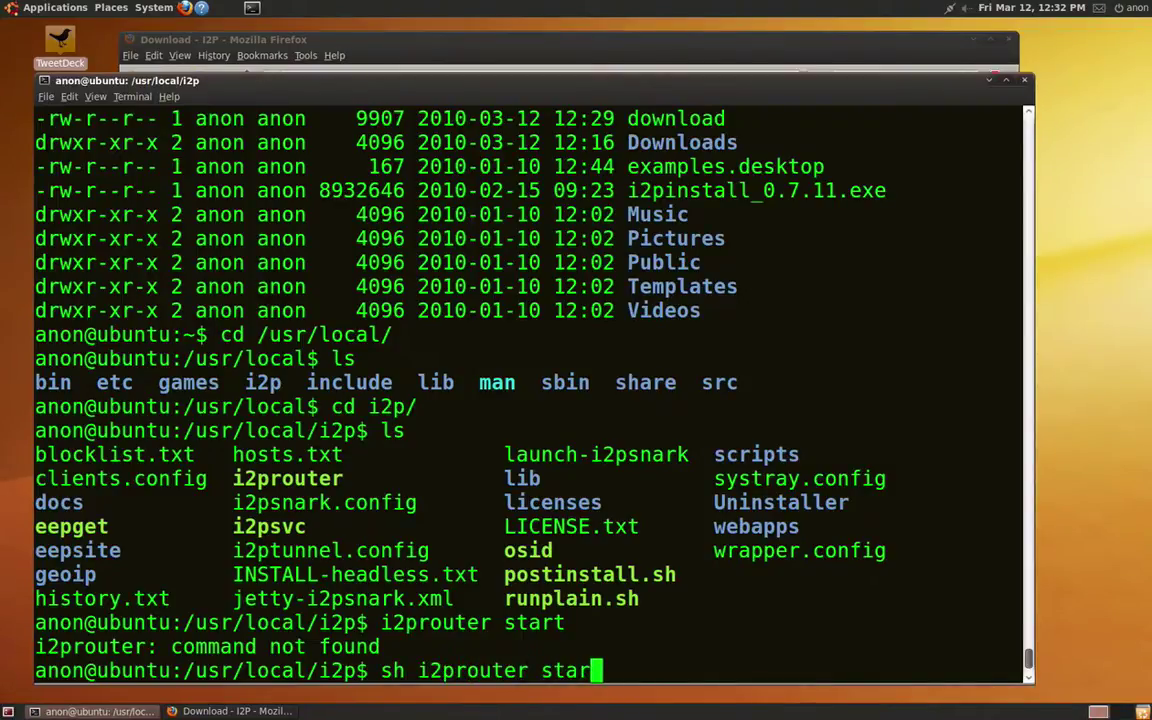
pyautogui.write('t')
pyautogui.press('Return')
# Start the I2P service with root rights using sudo sh i2prouter start
pyautogui.write('sudo sh i2')
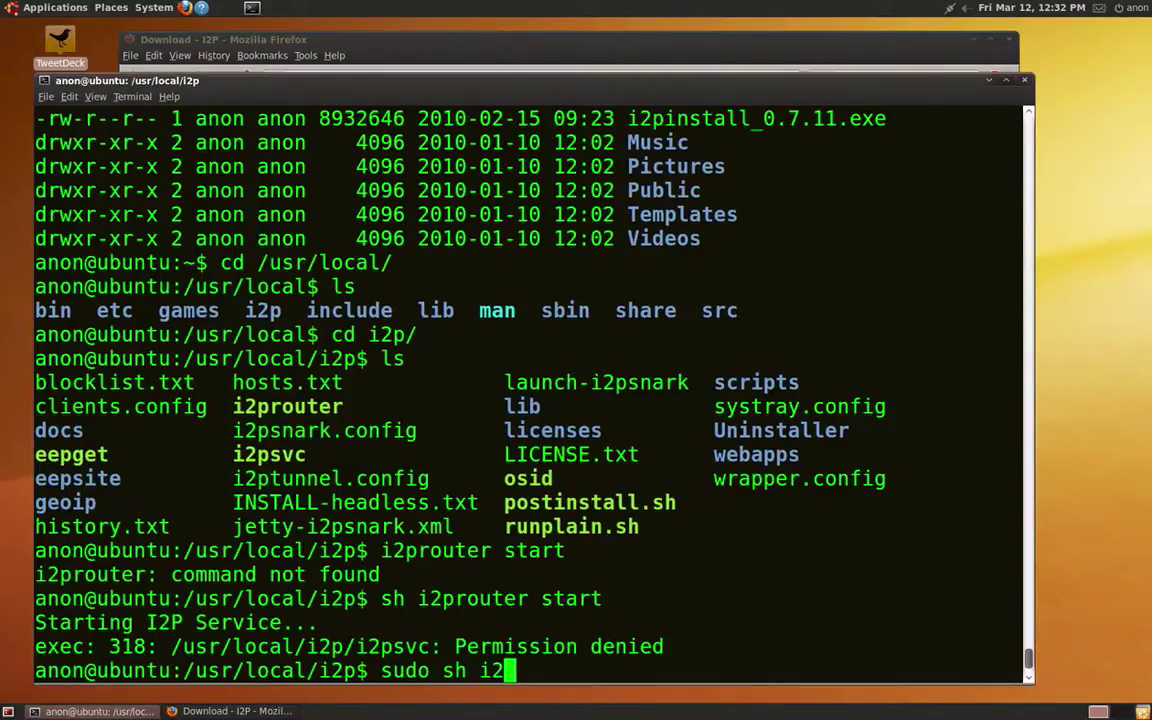
pyautogui.write('prouter star')
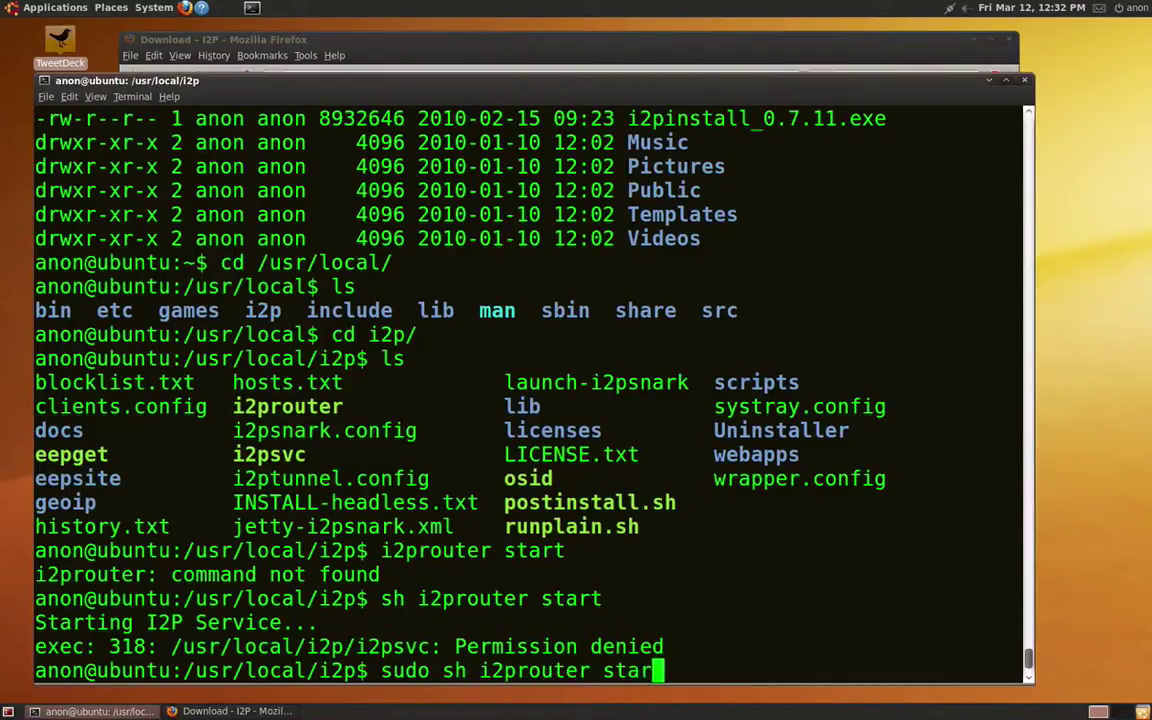
pyautogui.write('t')
pyautogui.press('Return')
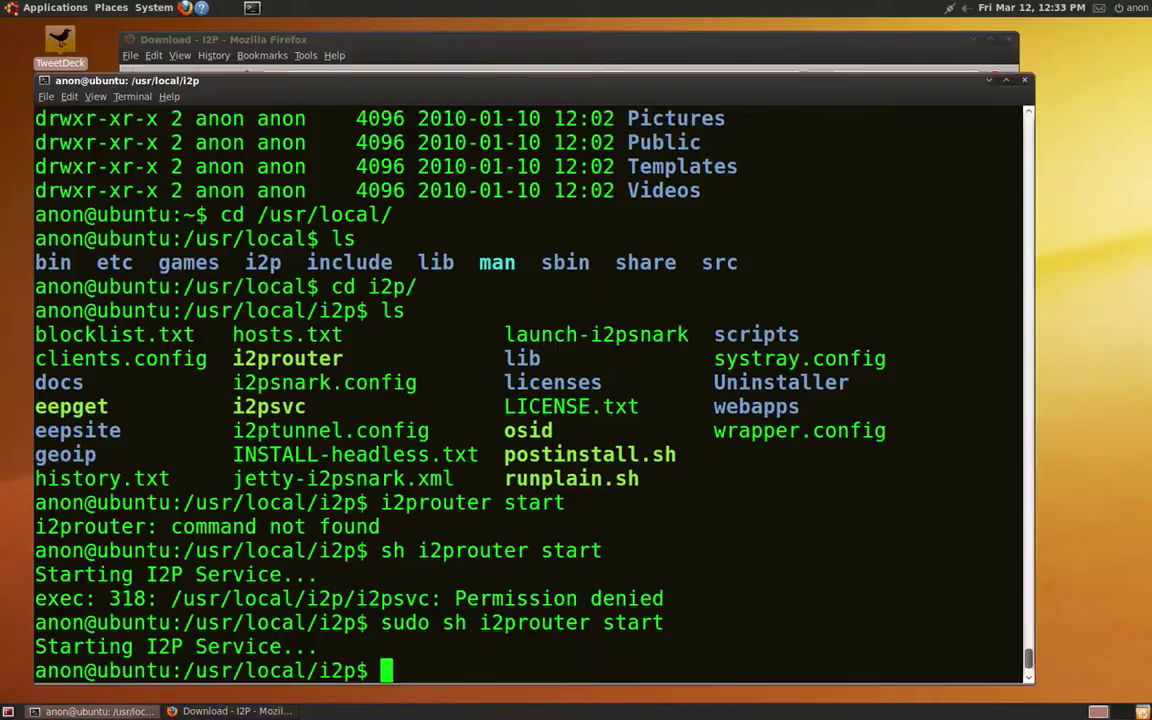
# Check whether the I2P service is running with sudo sh i2prouter status
pyautogui.write('sudo sh i2pro')
pyautogui.press('Tab')
pyautogui.write('status')
pyautogui.press('Return')
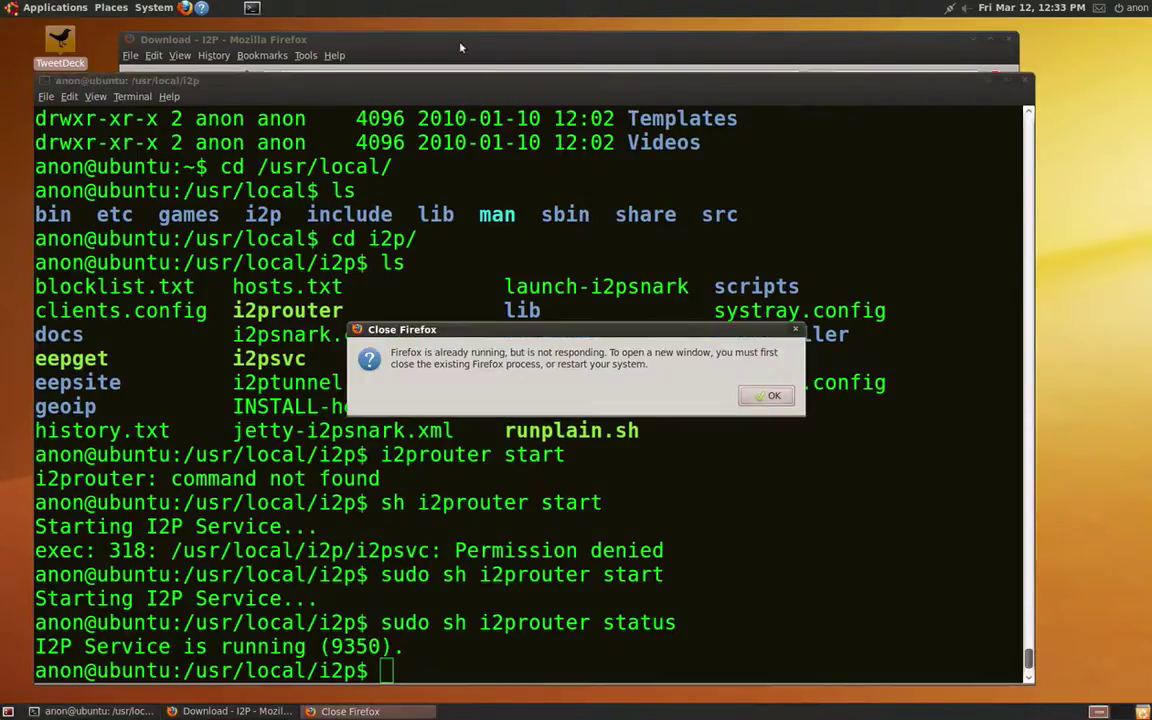
pyautogui.click(769, 395)
pyautogui.click(565, 35)
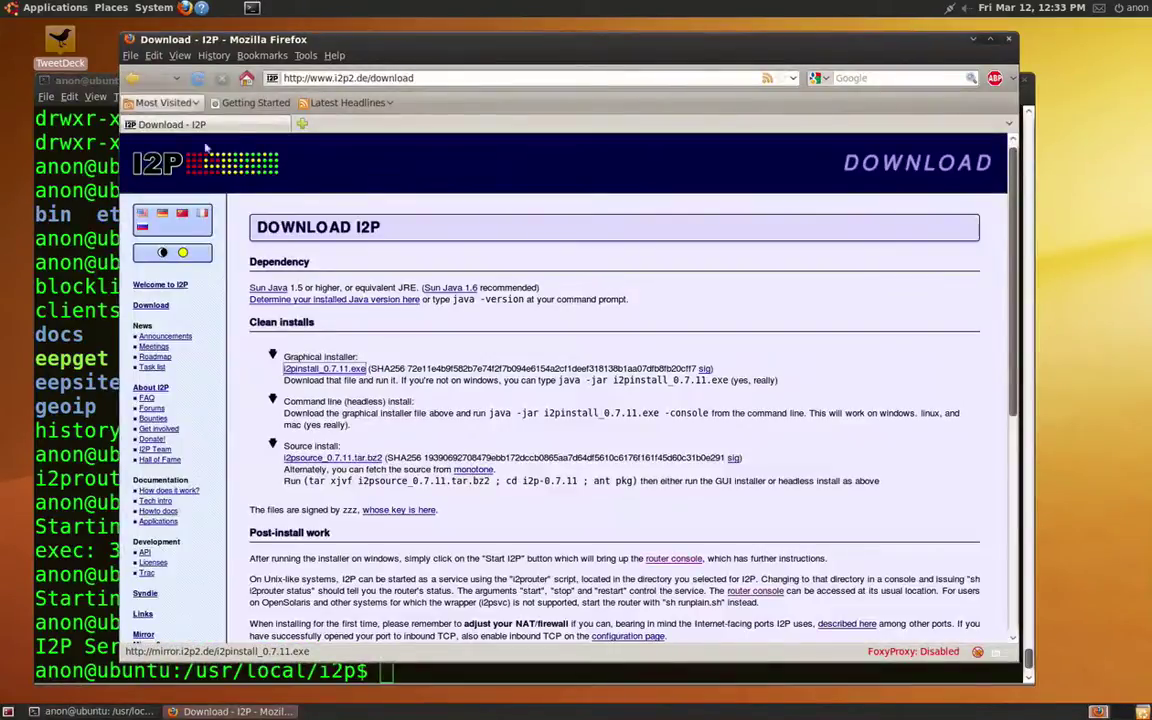
pyautogui.click(372, 80)
pyautogui.write('localhost')
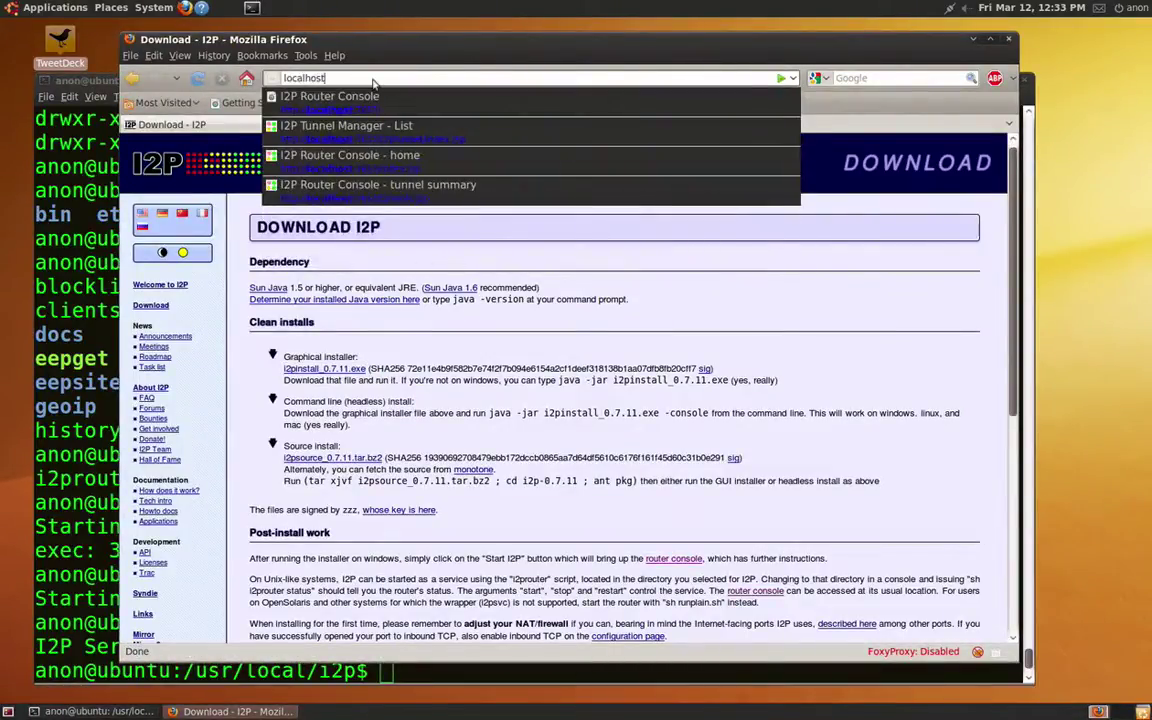
pyautogui.press('Down')
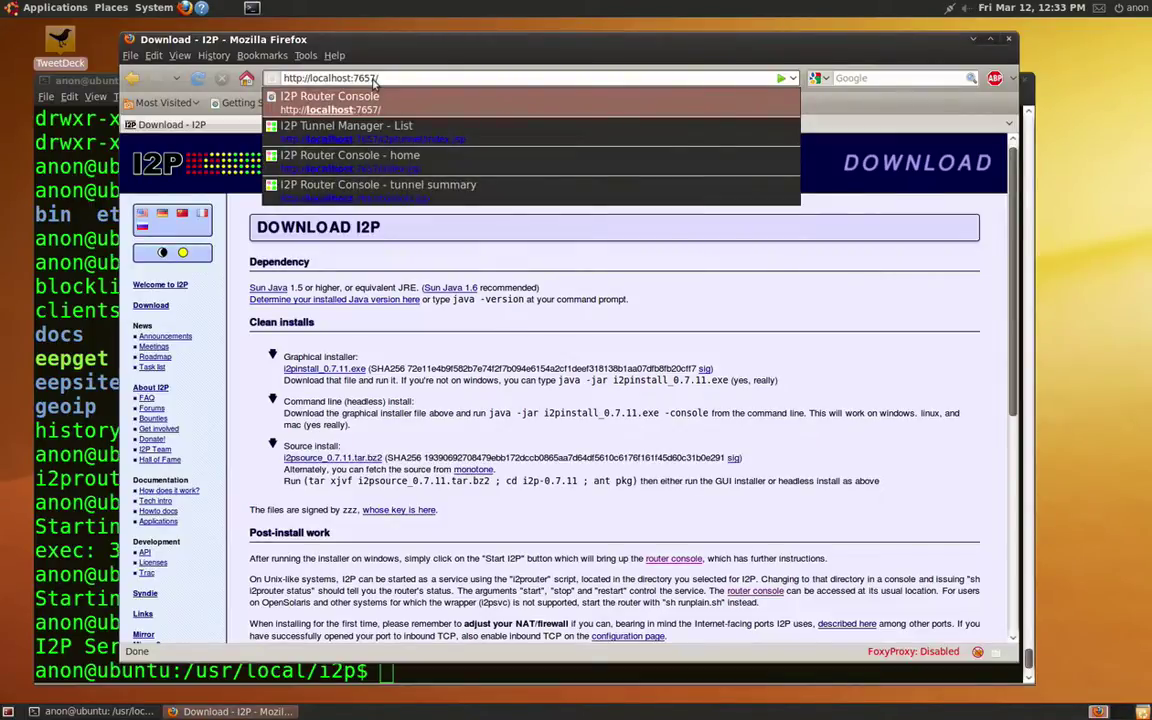
pyautogui.press('Return')
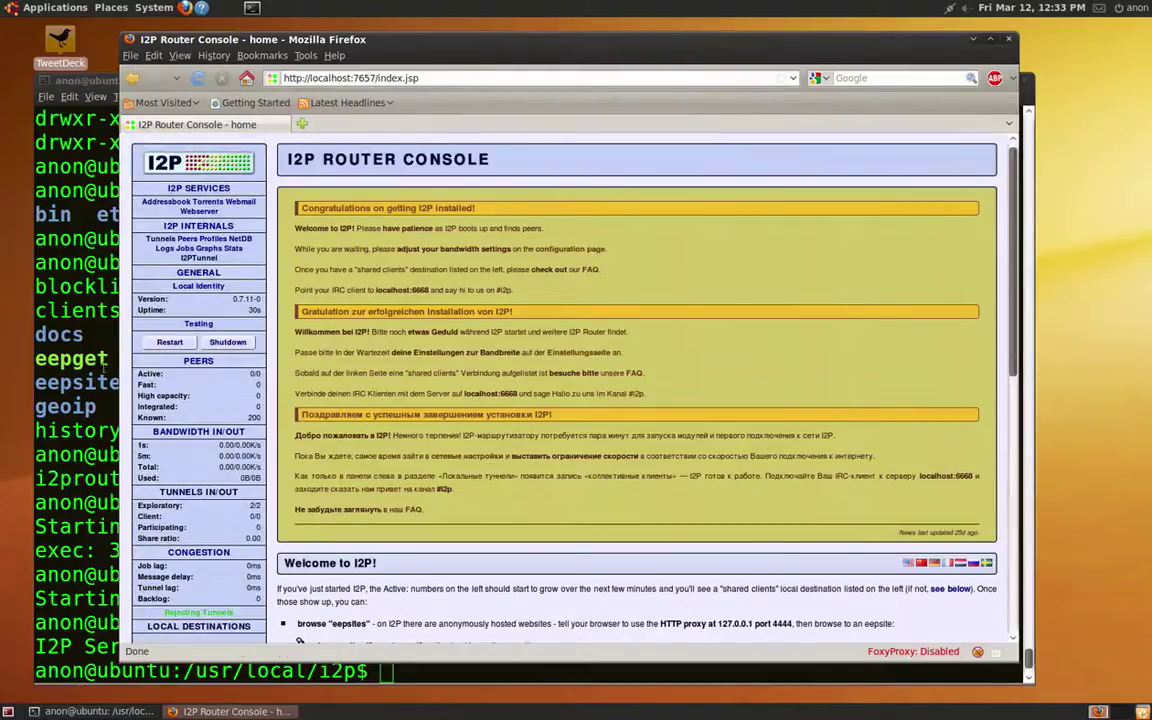
pyautogui.moveTo(140, 379); pyautogui.dragTo(252, 385)
pyautogui.click(178, 410)
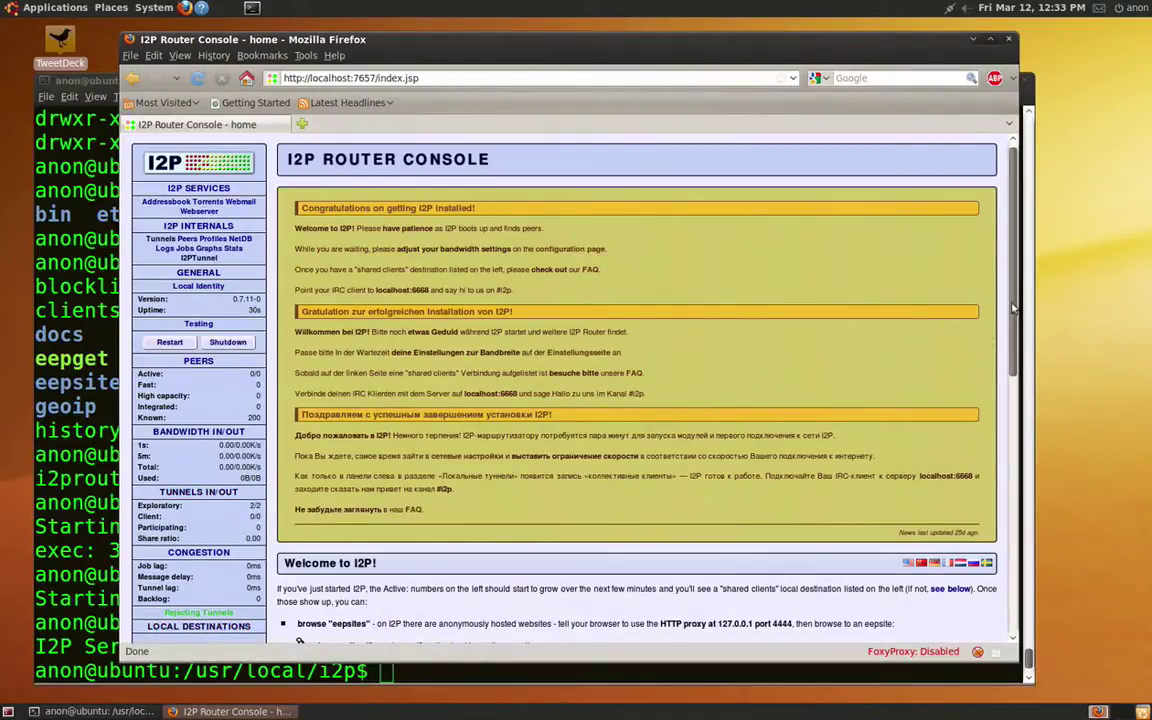
# Open the temporary eepsite page linked from the router console and follow it to the eepsite i2ptunnel configuration page
pyautogui.moveTo(1012, 310); pyautogui.dragTo(998, 552)
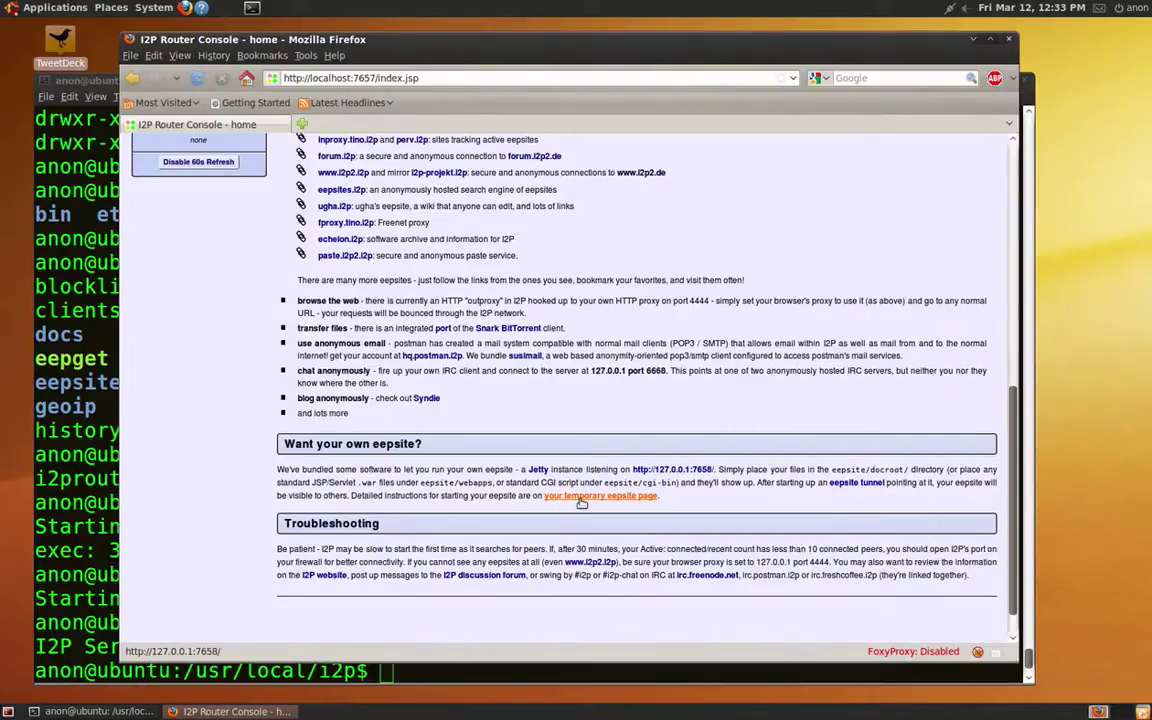
pyautogui.click(581, 497)
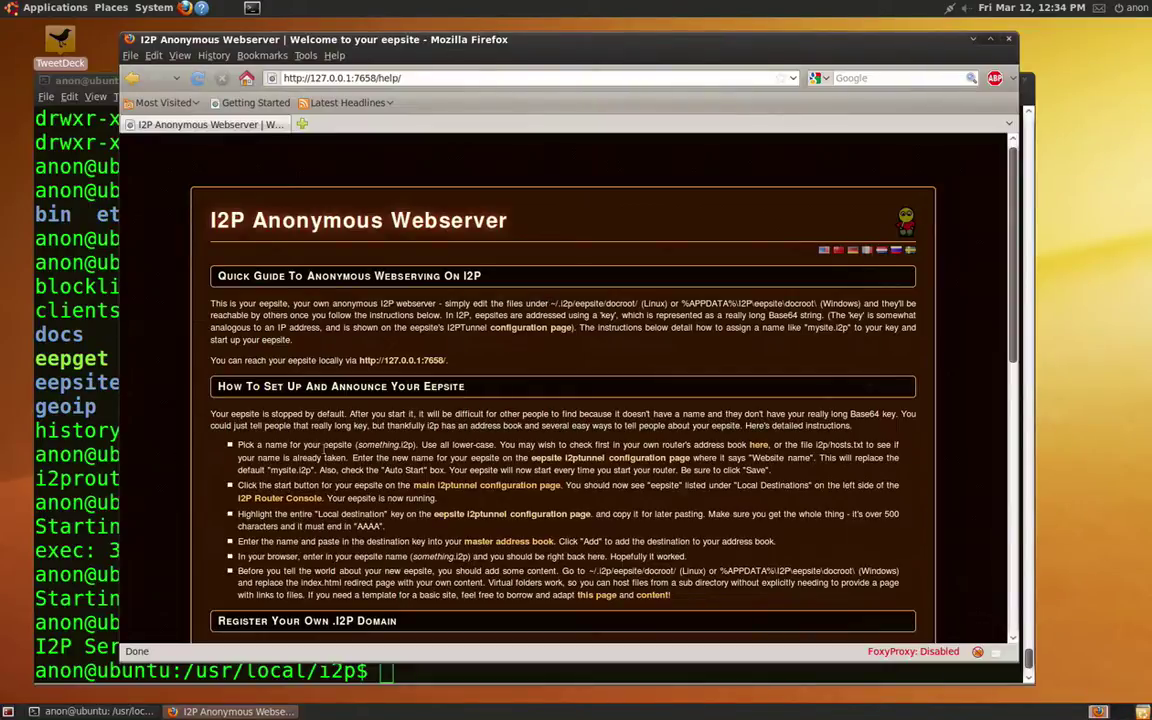
pyautogui.click(558, 459)
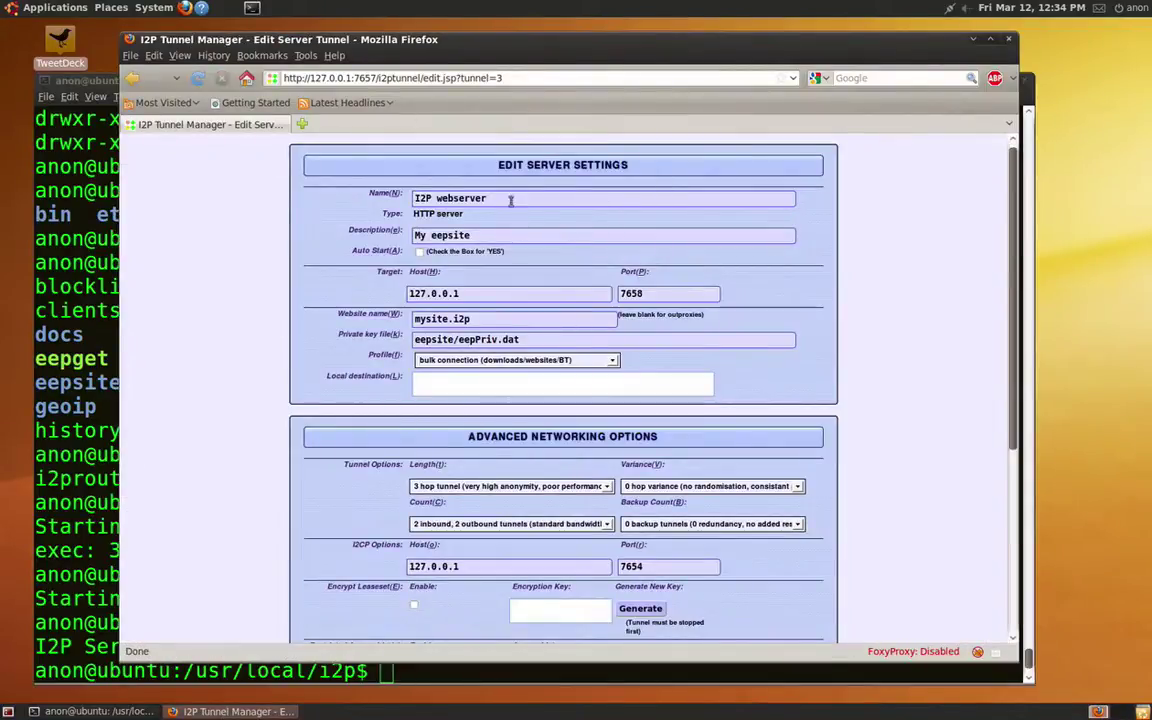
# Set the server tunnel's name to "Telecomix Crypt Munitions Agency"
pyautogui.moveTo(509, 199); pyautogui.dragTo(352, 181)
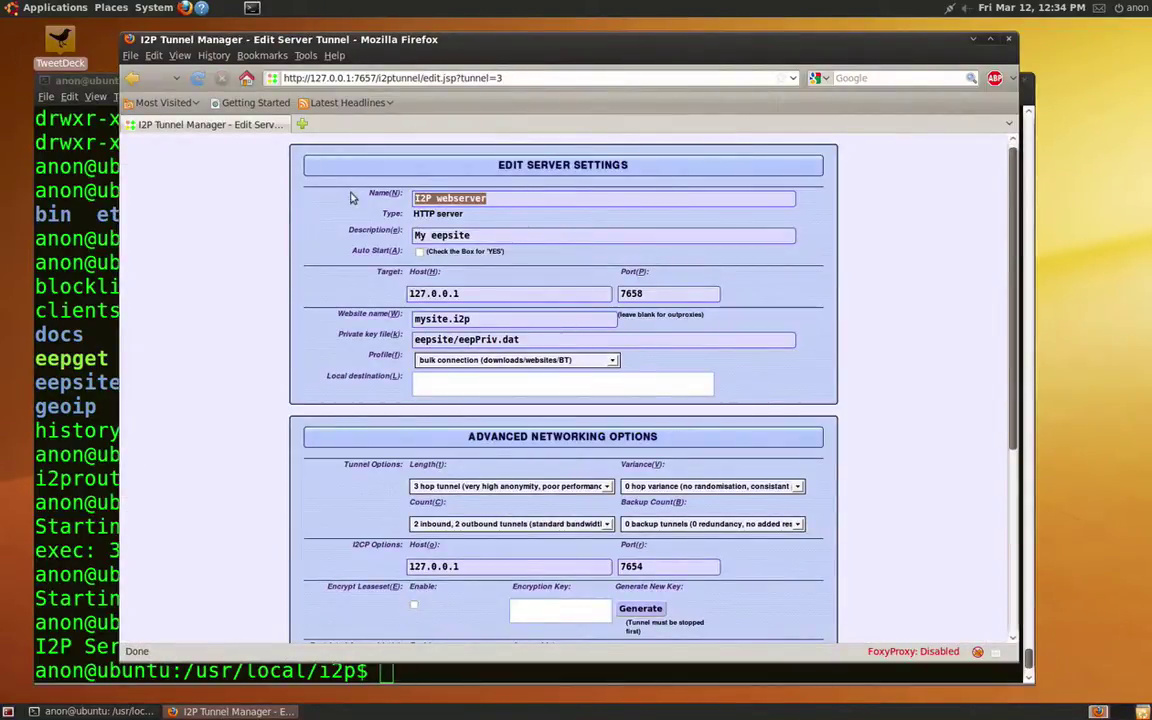
pyautogui.write('Telecomix Crypt ')
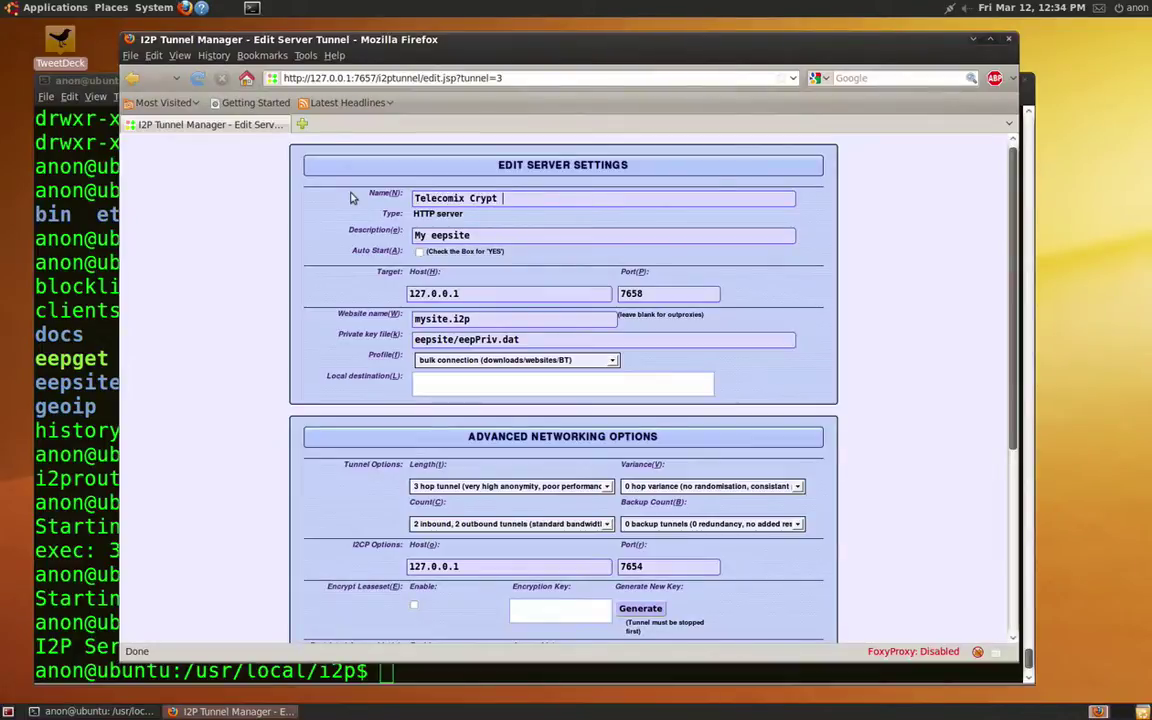
pyautogui.write('Munitions Agency')
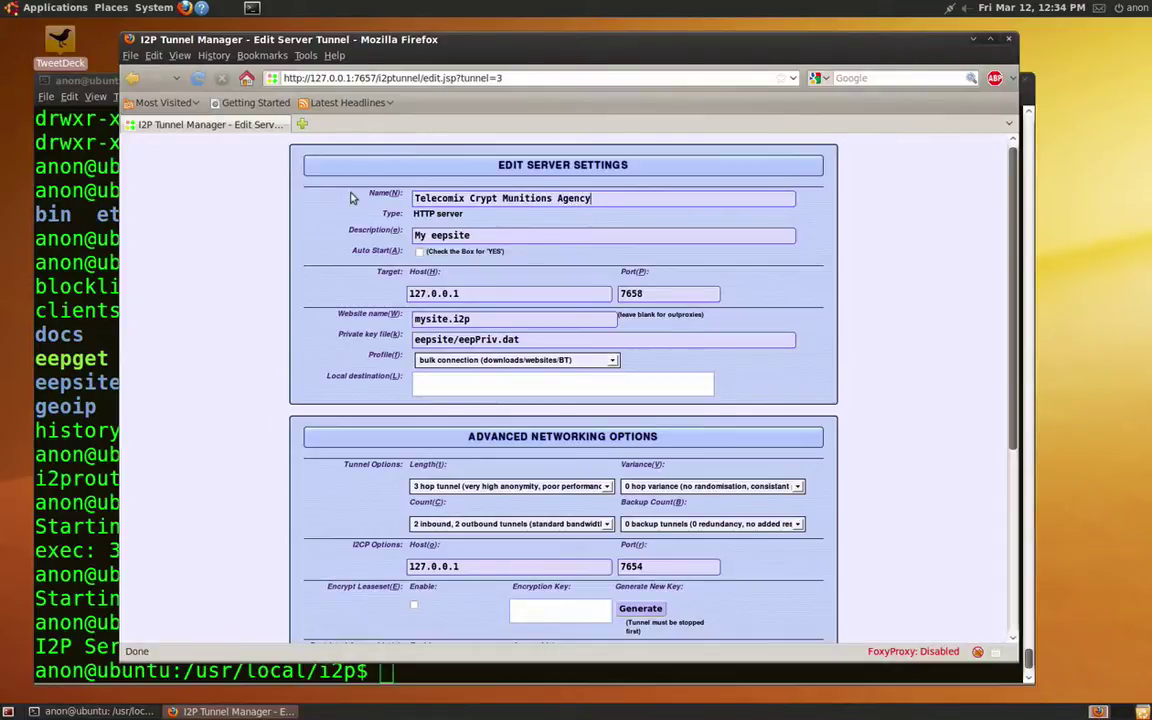
# Set the tunnel's description to "A Test site for making a Tutorial" and enable Auto Start
pyautogui.press('Tab')
pyautogui.write('Telec')
pyautogui.press('BackSpace')
pyautogui.press('BackSpace')
pyautogui.press('BackSpace')
pyautogui.press('BackSpace')
pyautogui.write('tA')
pyautogui.press('BackSpace')
pyautogui.press('BackSpace')
pyautogui.write('Test site for making a')
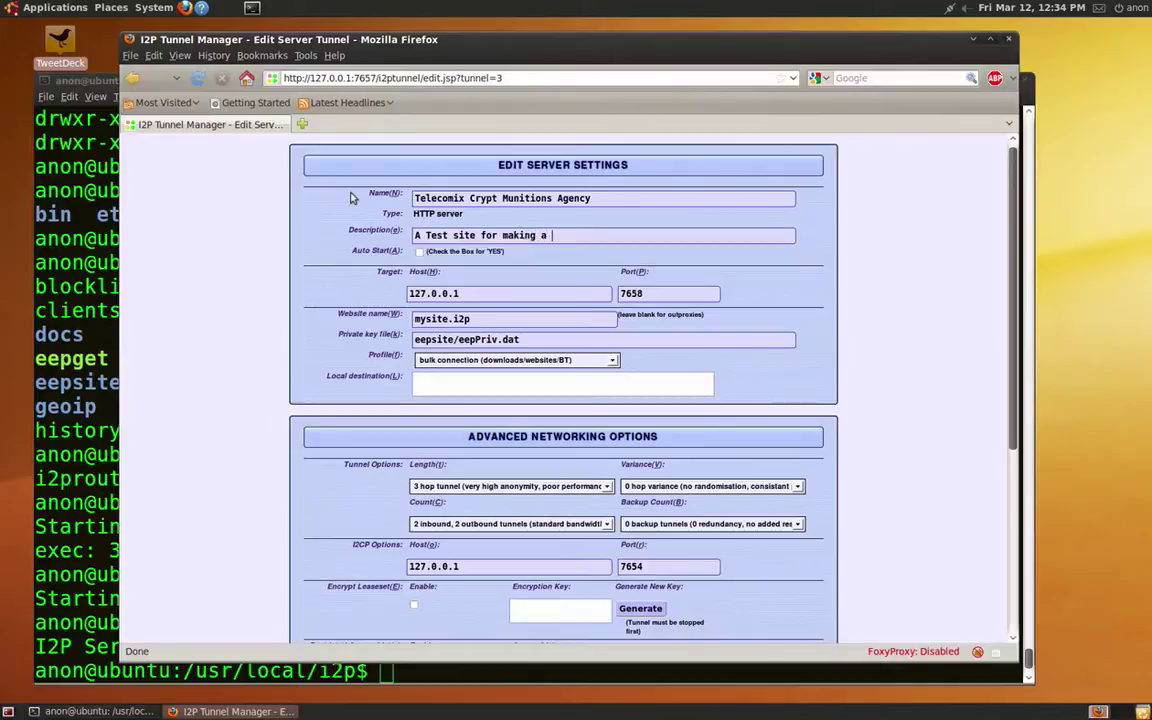
pyautogui.write(' Tutorial')
pyautogui.press('Tab')
pyautogui.click(420, 253)
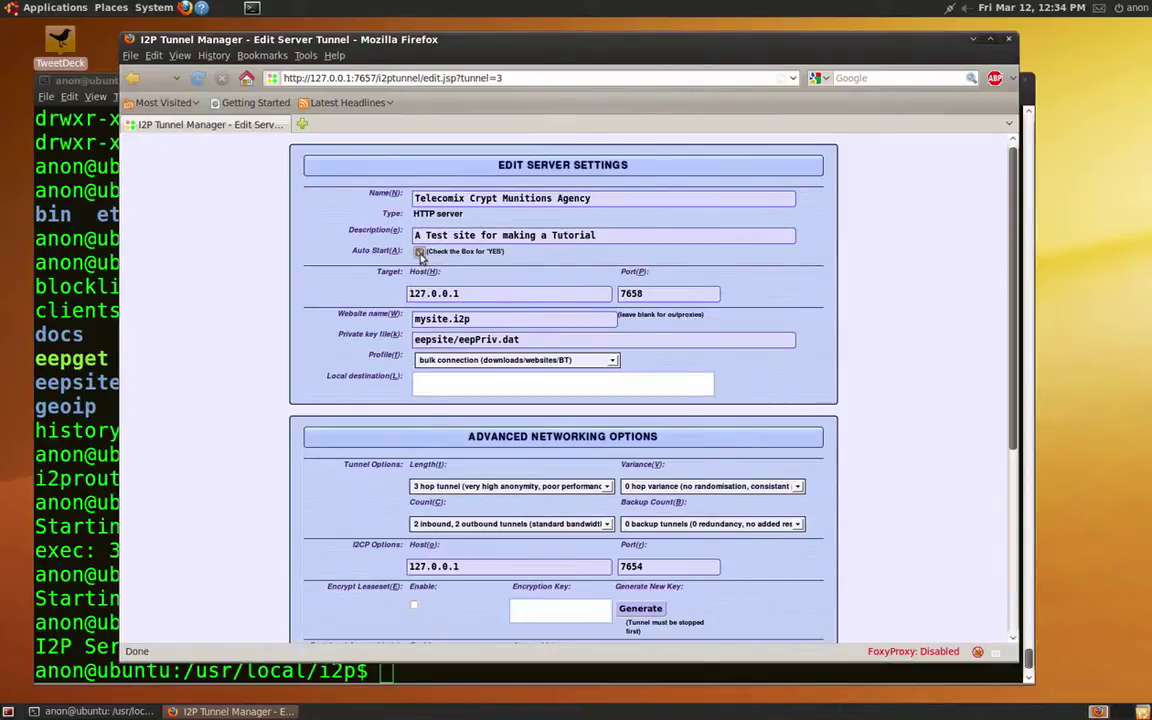
# Change the website name to telecomixtest.i2p and save the server tunnel settings
pyautogui.click(447, 318)
pyautogui.press('BackSpace')
pyautogui.press('BackSpace')
pyautogui.press('BackSpace')
pyautogui.press('BackSpace')
pyautogui.press('BackSpace')
pyautogui.press('BackSpace')
pyautogui.write('telecomixt')
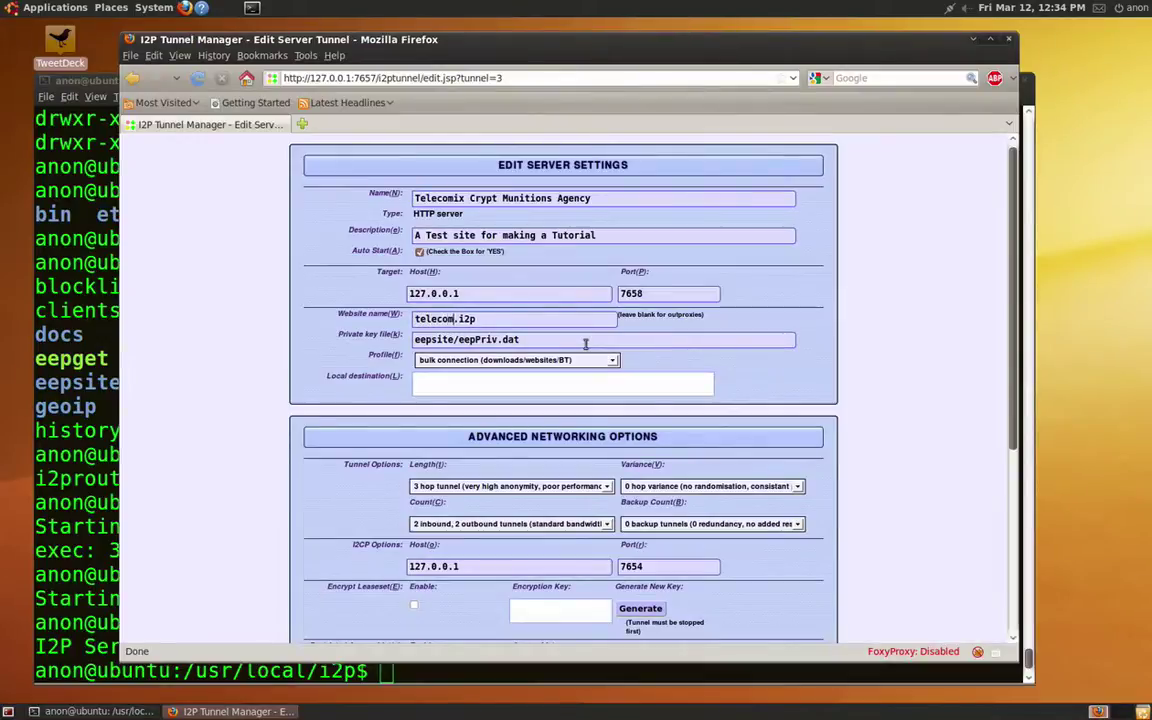
pyautogui.write('est')
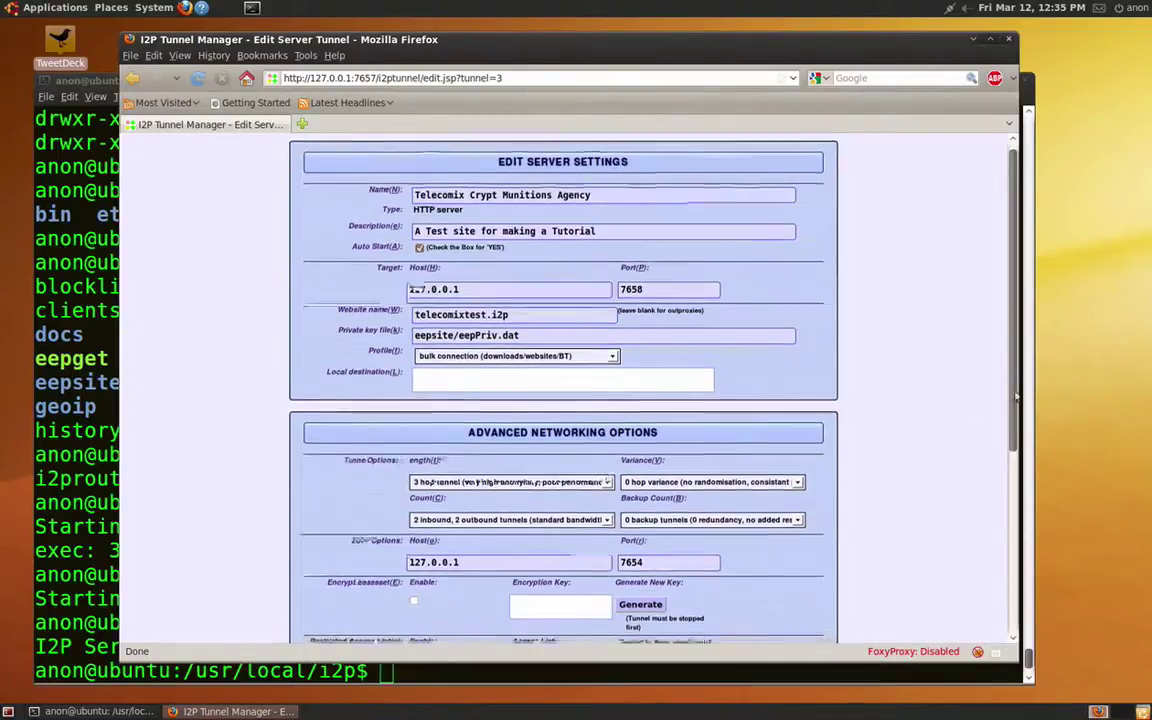
pyautogui.scroll(-3, 925, 330)
pyautogui.scroll(-2, 990, 561)
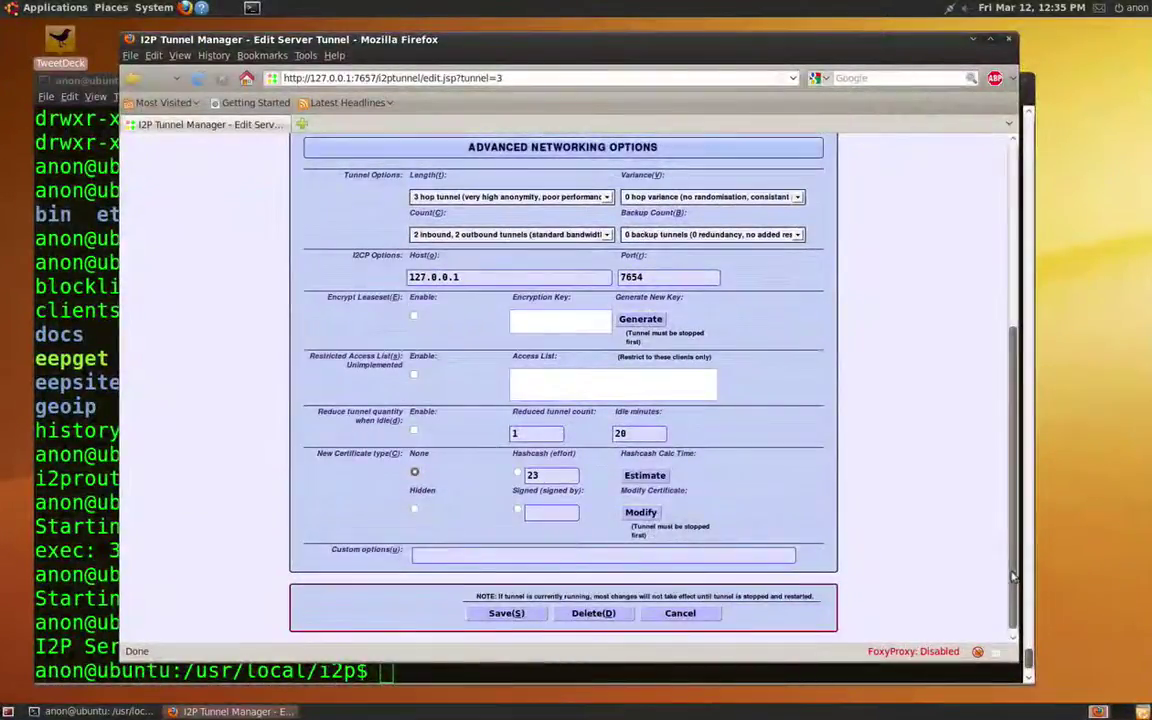
pyautogui.click(507, 614)
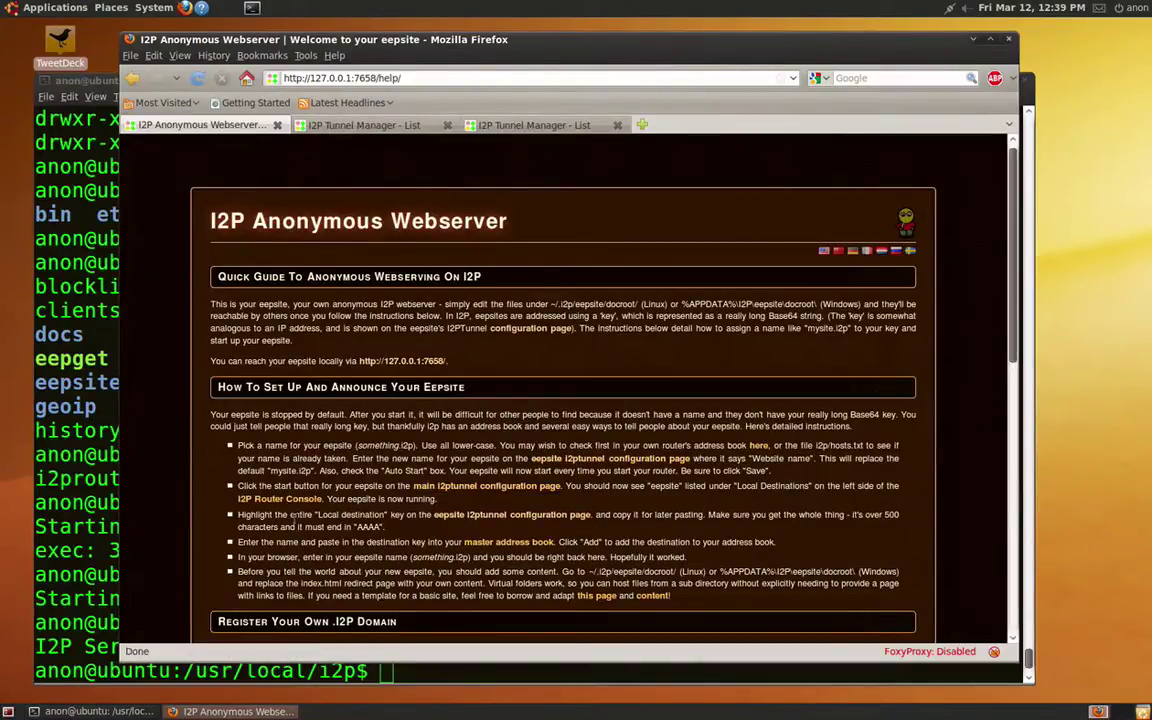
# Copy the full Local destination key from the eepsite i2ptunnel configuration page into a new gedit document
pyautogui.click(469, 517)
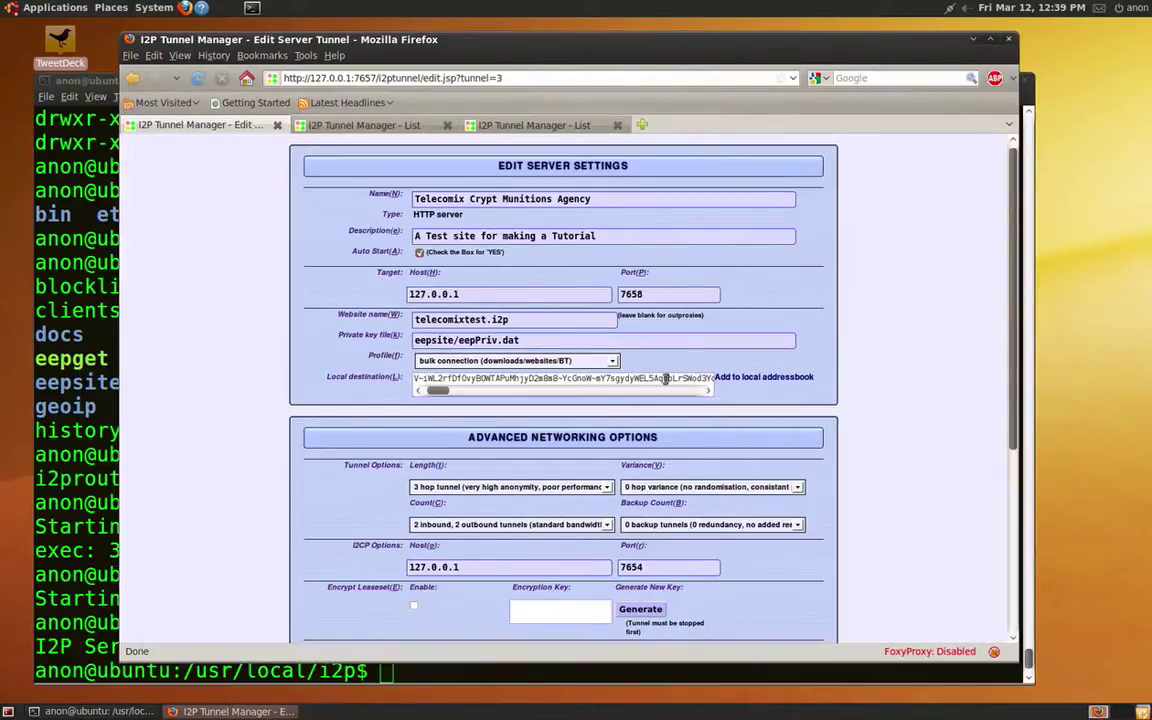
pyautogui.tripleClick(664, 378)
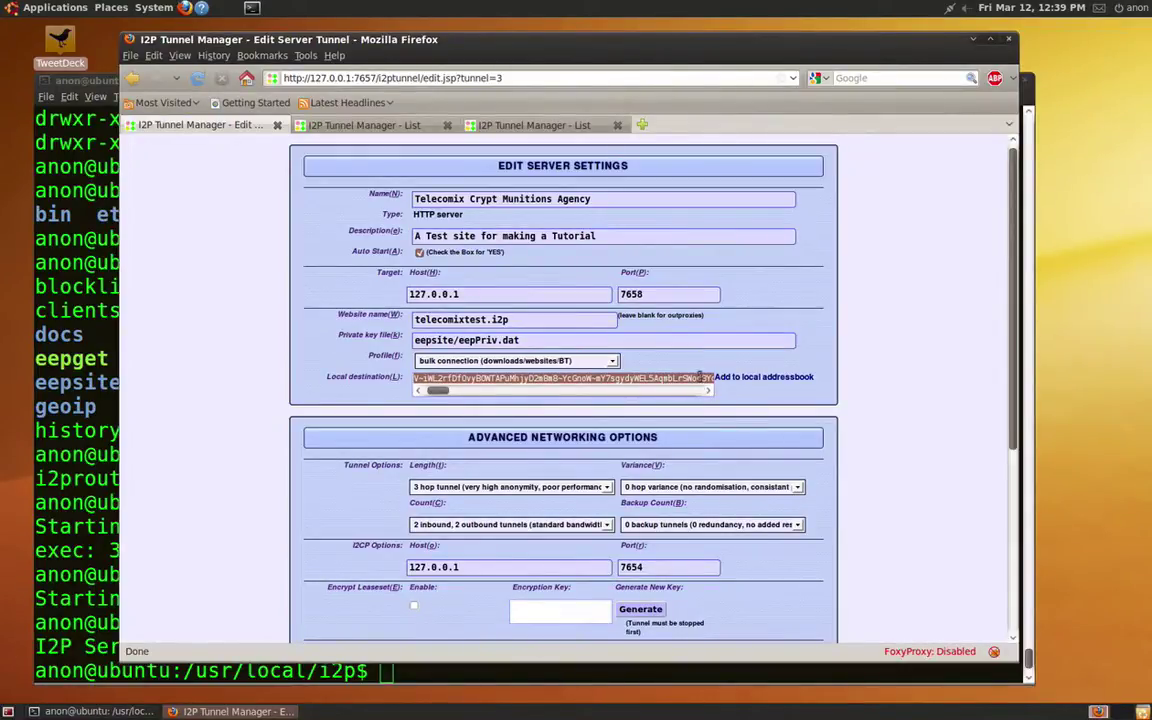
pyautogui.click(84, 9)
pyautogui.moveTo(72, 25)
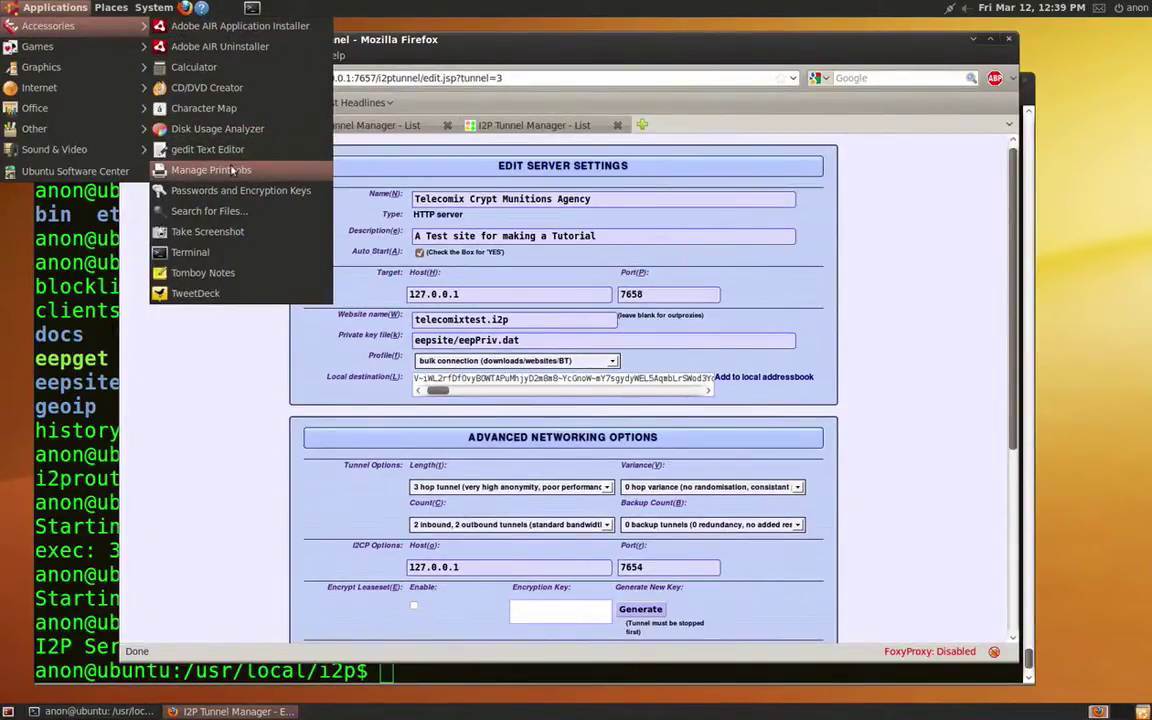
pyautogui.click(222, 149)
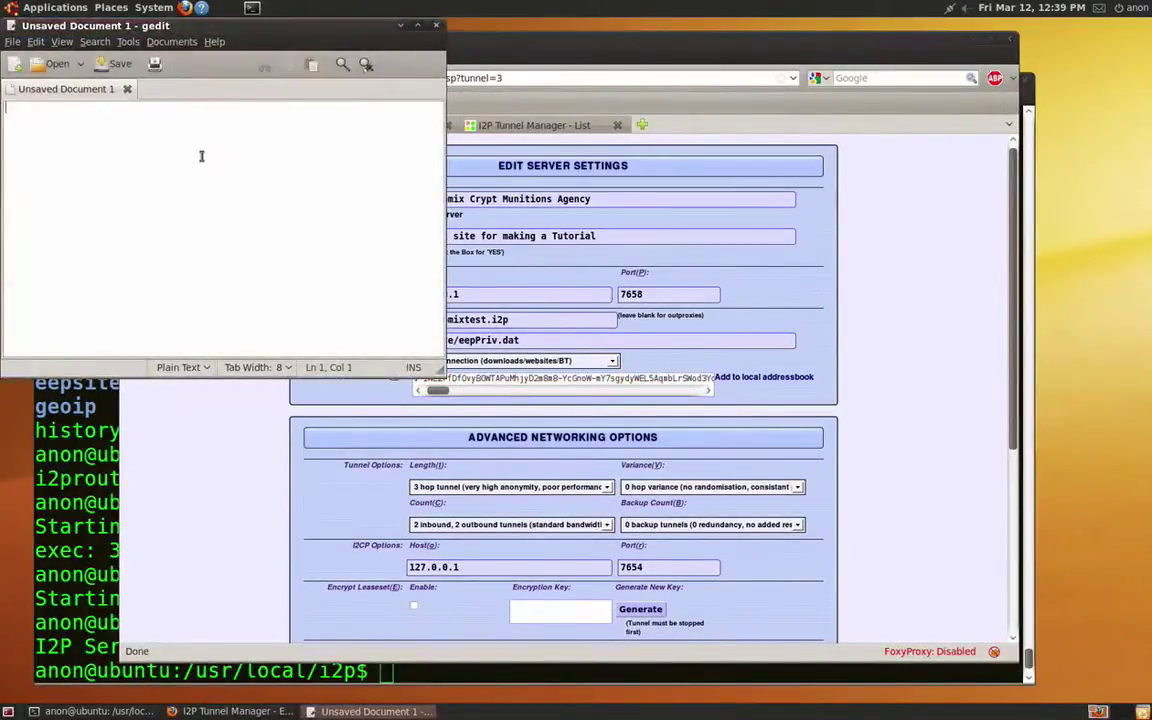
pyautogui.hotkey('ctrl', 'v')
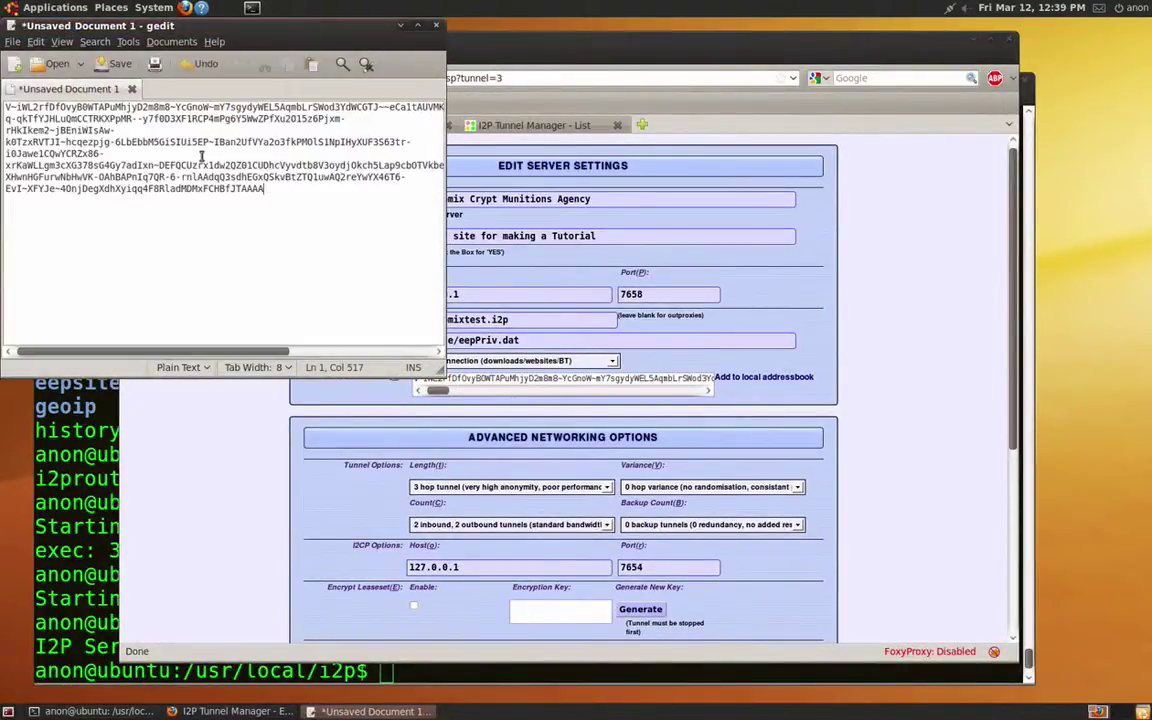
# Return to the eepsite guide in Firefox, open the master address book and enter telecomixtest.i2p as the new destination's hostname
pyautogui.click(826, 284)
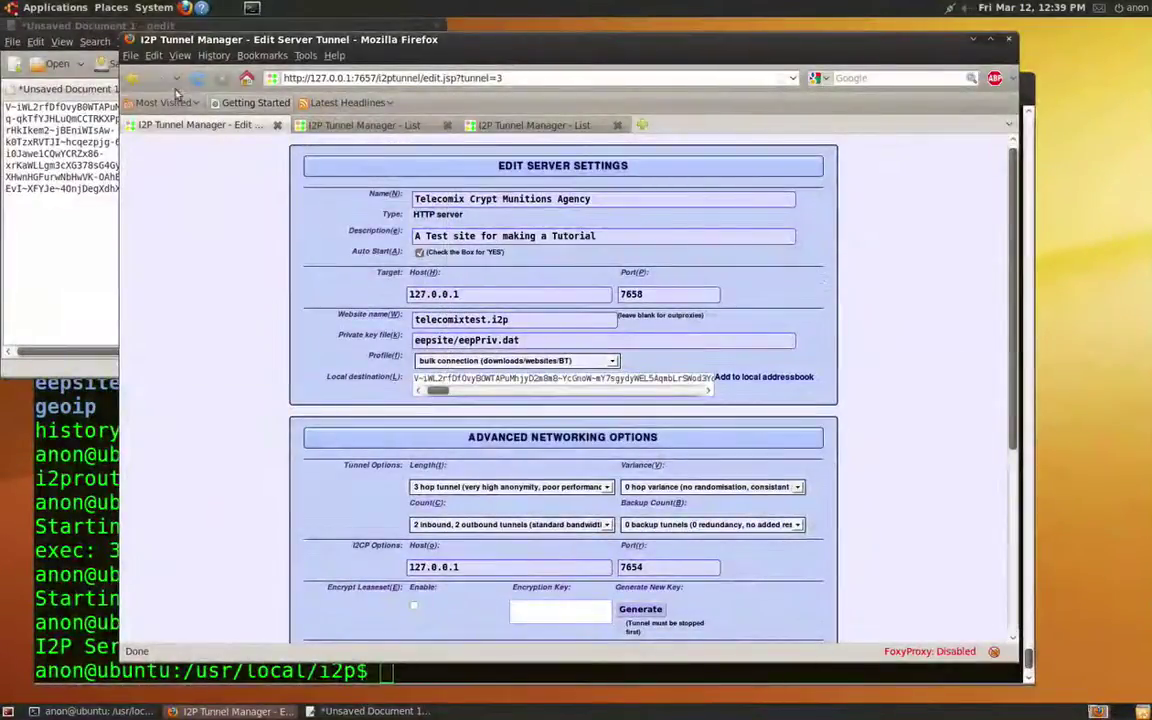
pyautogui.click(133, 79)
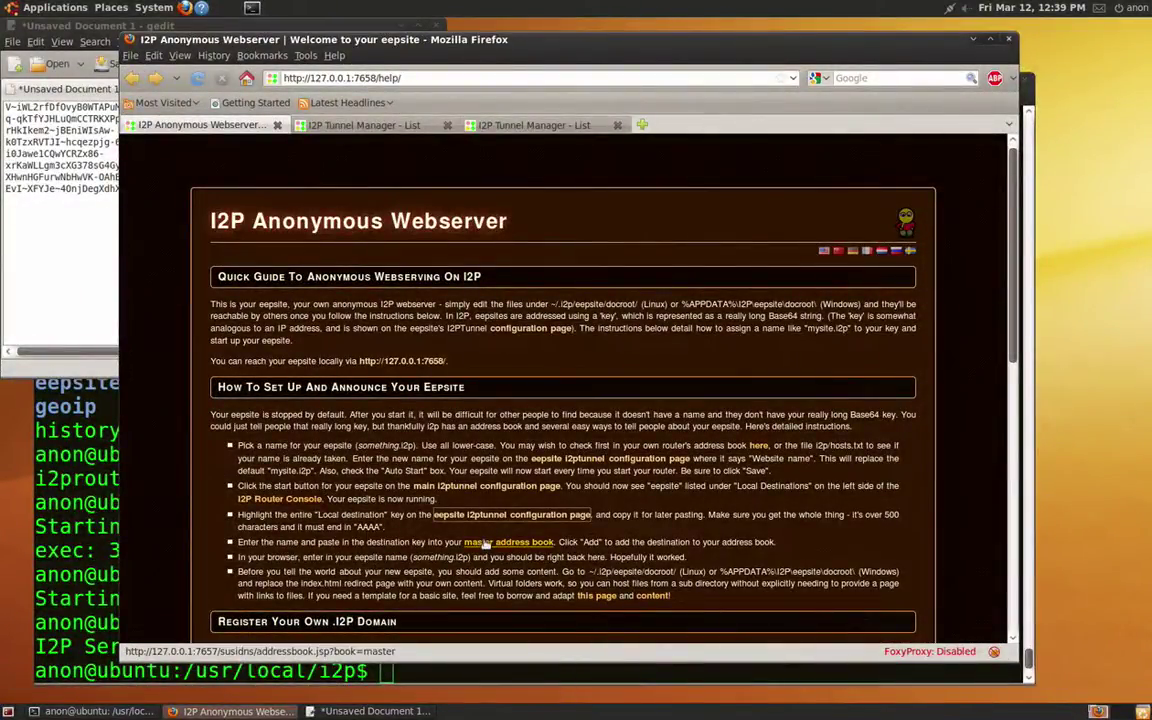
pyautogui.click(485, 542)
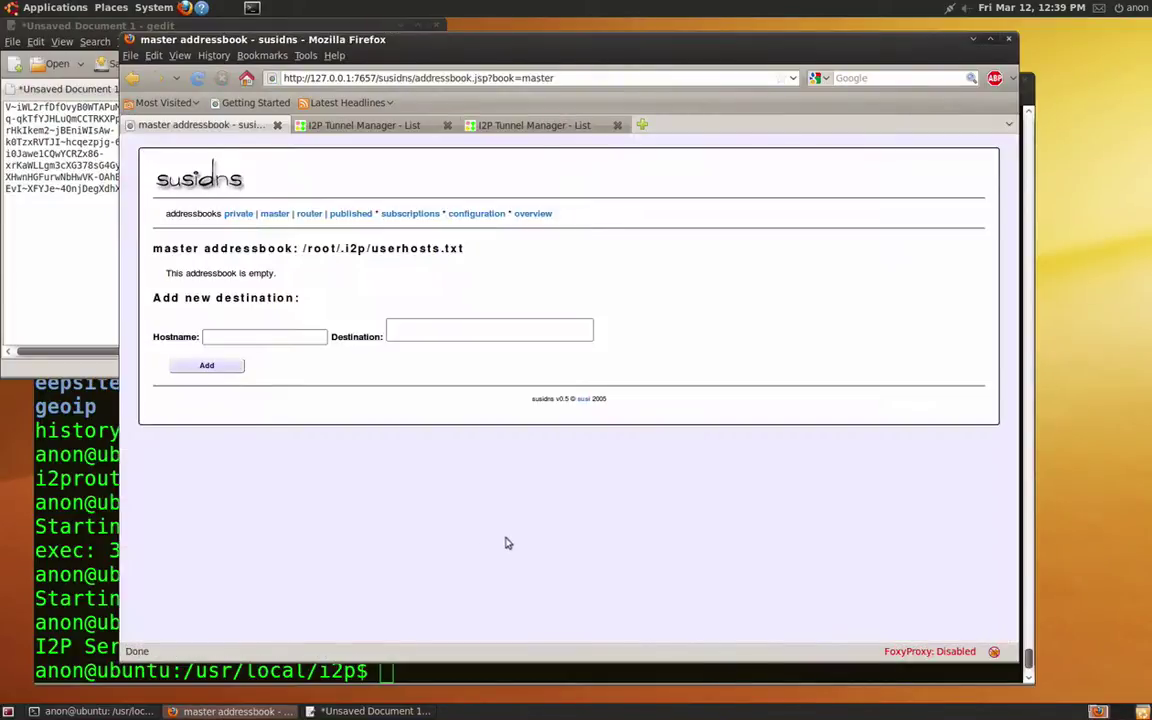
pyautogui.click(238, 340)
pyautogui.write('telecom')
pyautogui.write('ix.test.i2p')
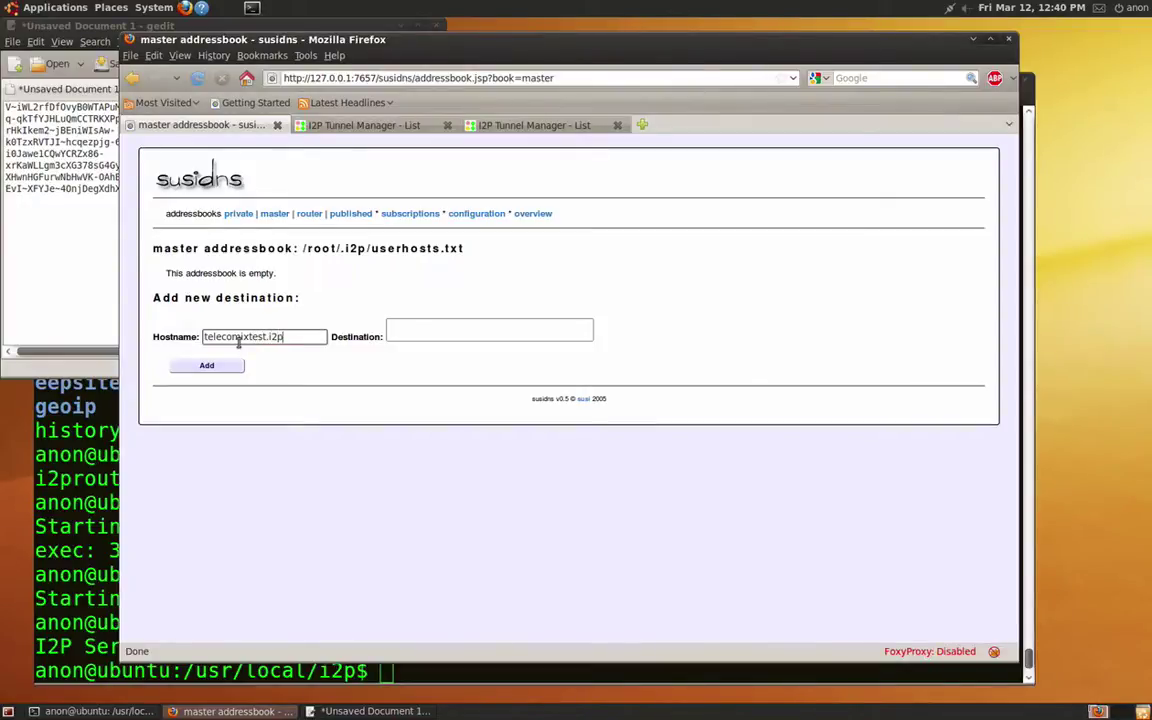
pyautogui.press('Tab')
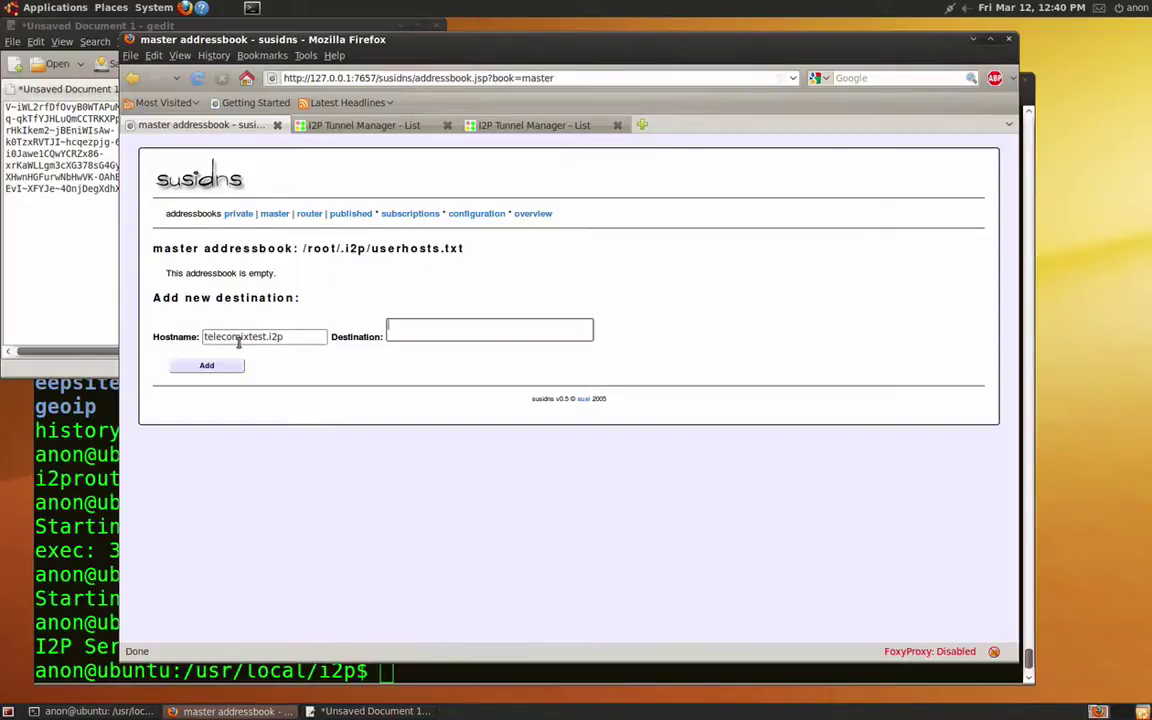
# Copy the destination key from the gedit document into the Destination field and add the entry to the master address book
pyautogui.click(93, 222)
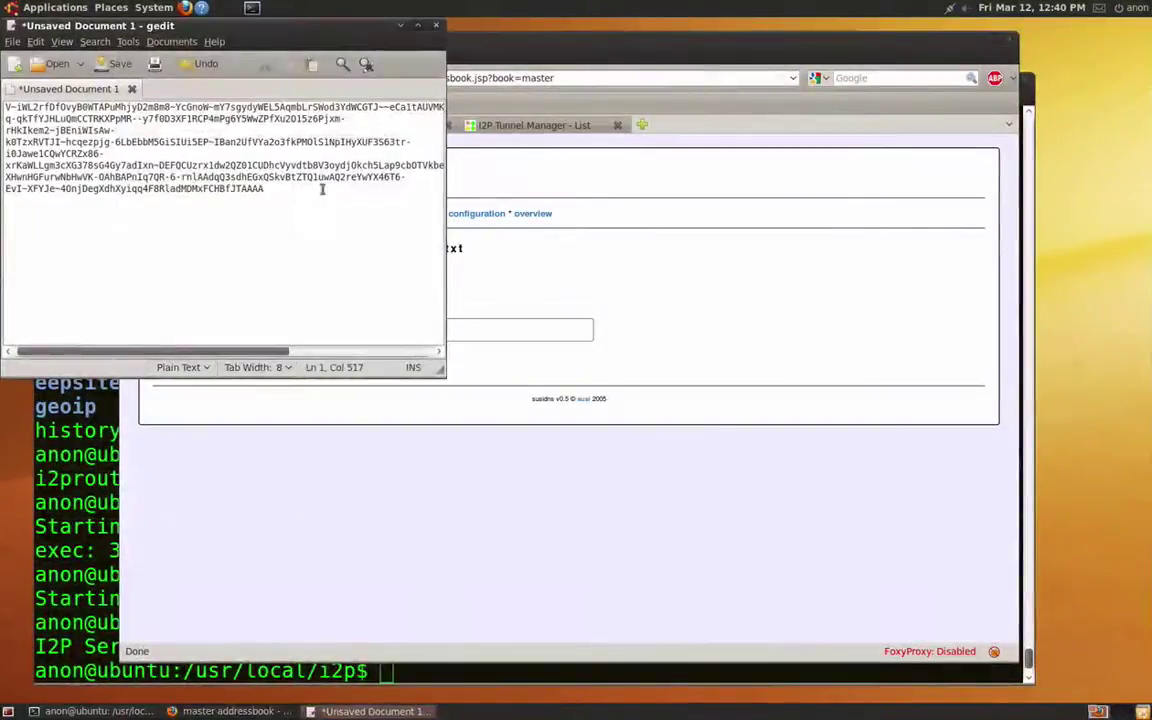
pyautogui.moveTo(268, 188); pyautogui.dragTo(4, 106)
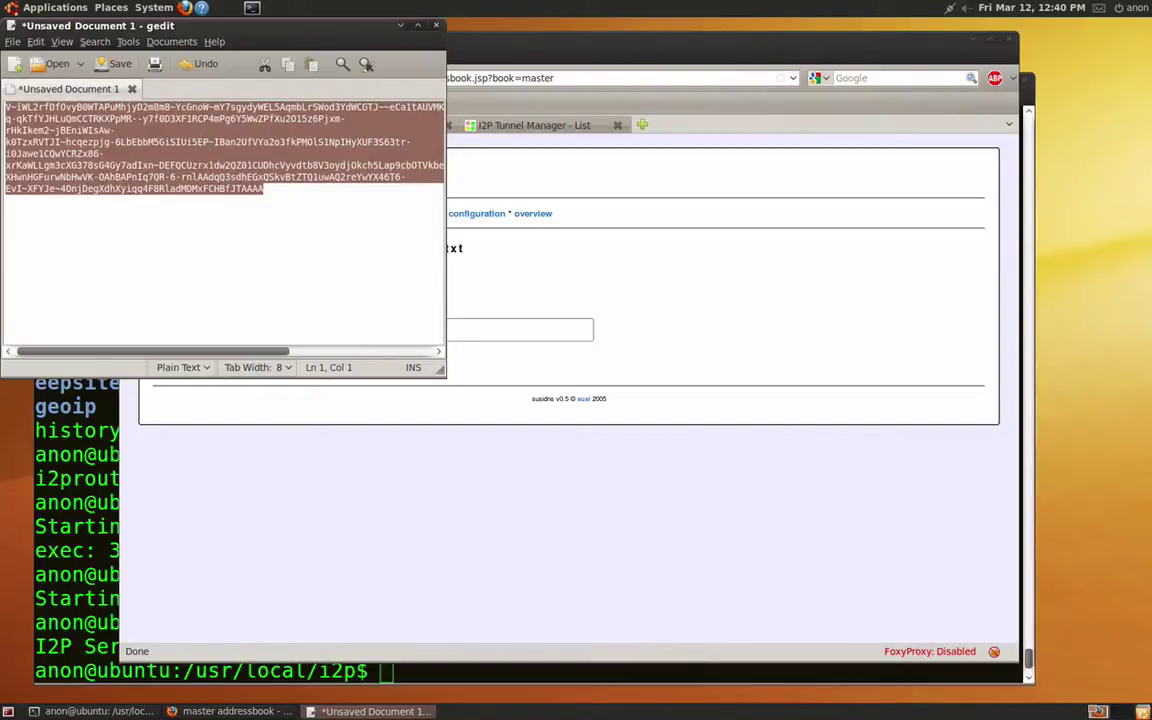
pyautogui.hotkey('ctrl', 'c')
pyautogui.click(490, 327)
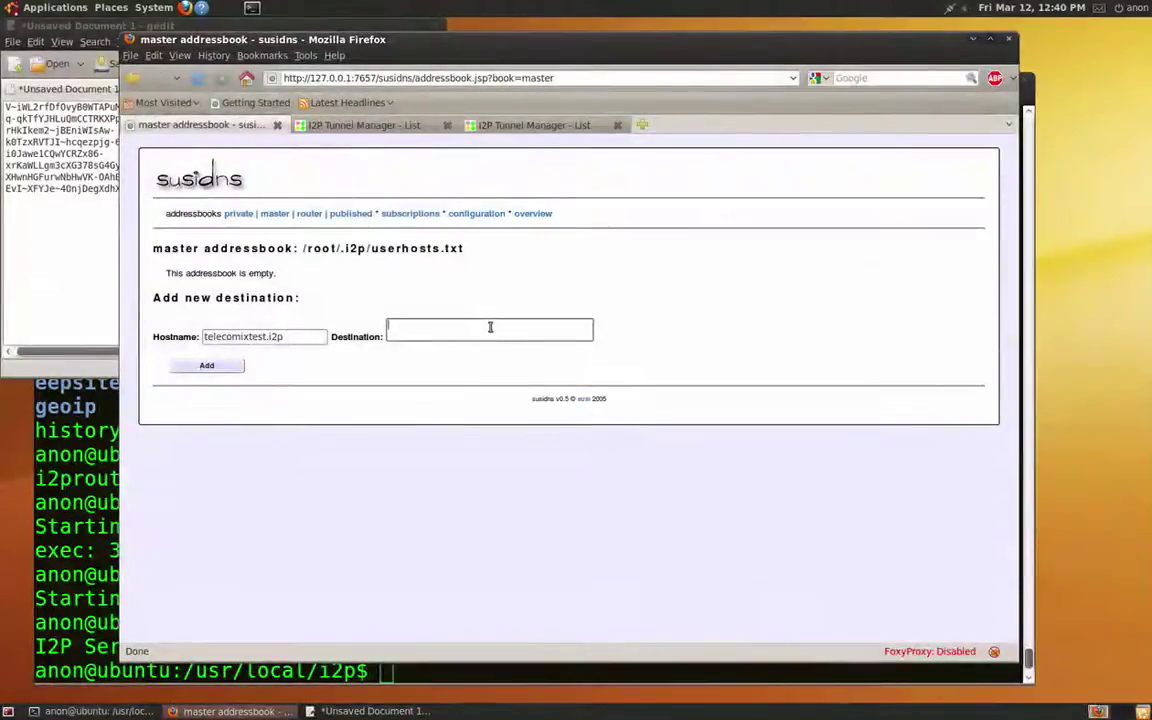
pyautogui.hotkey('ctrl', 'v')
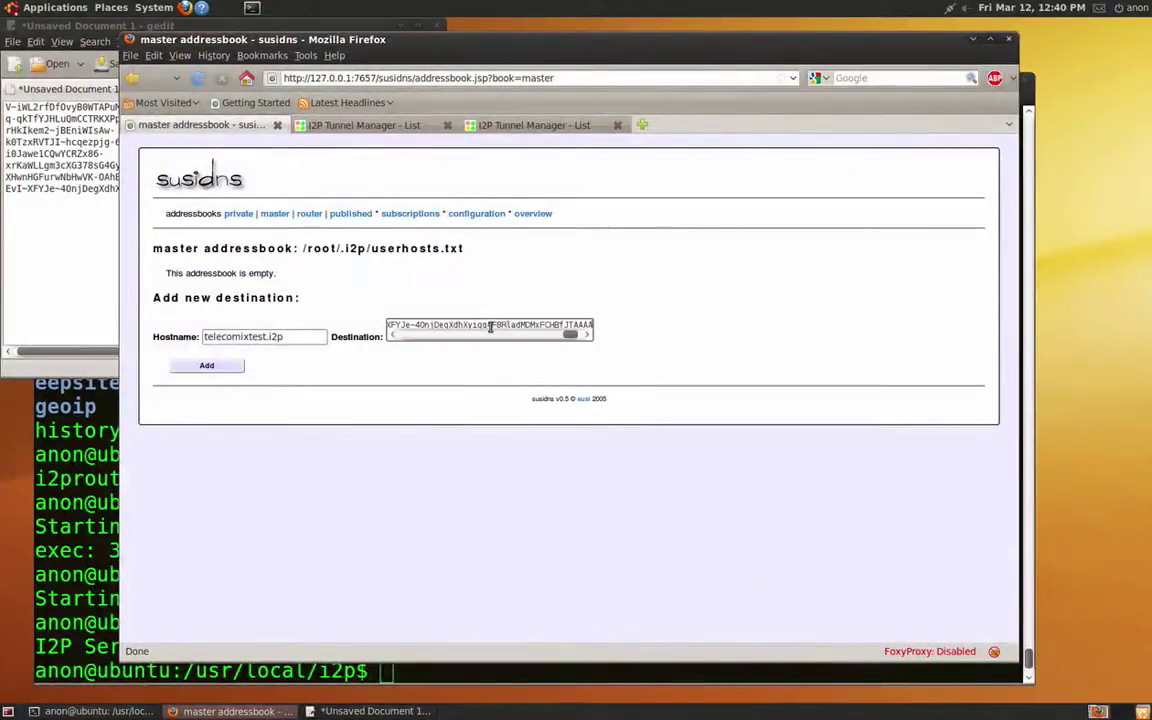
pyautogui.click(207, 365)
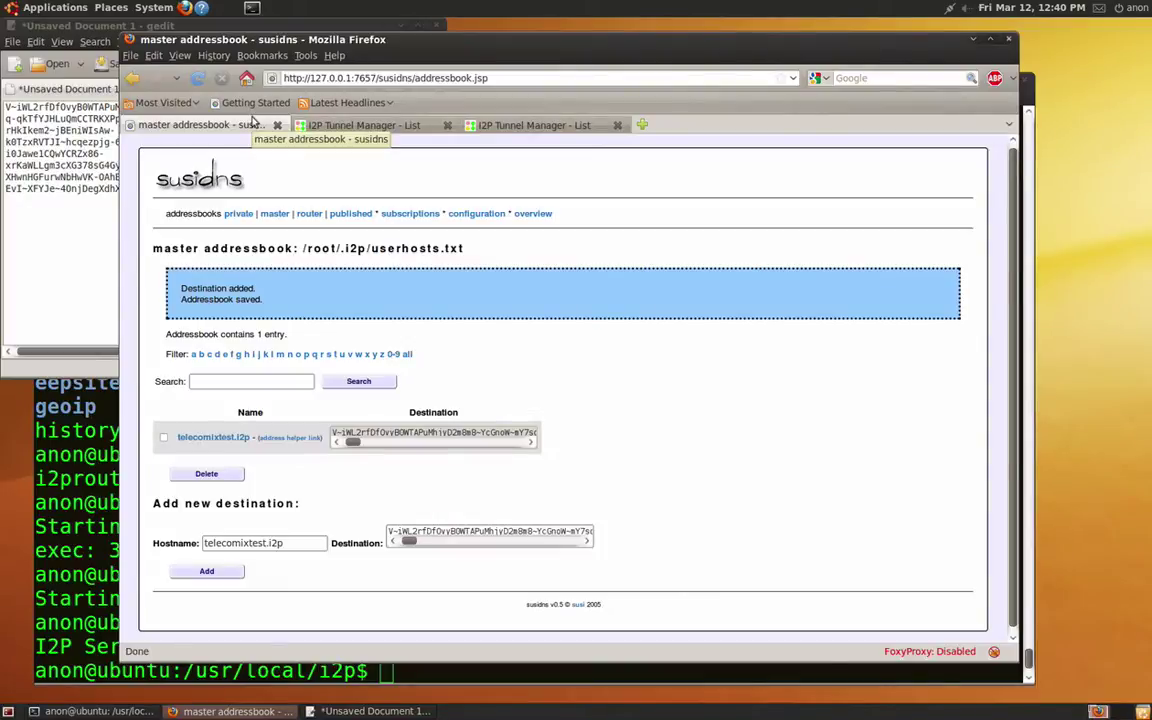
# Go back to the eepsite guide and highlight the instruction about entering the eepsite name in the browser
pyautogui.click(137, 78)
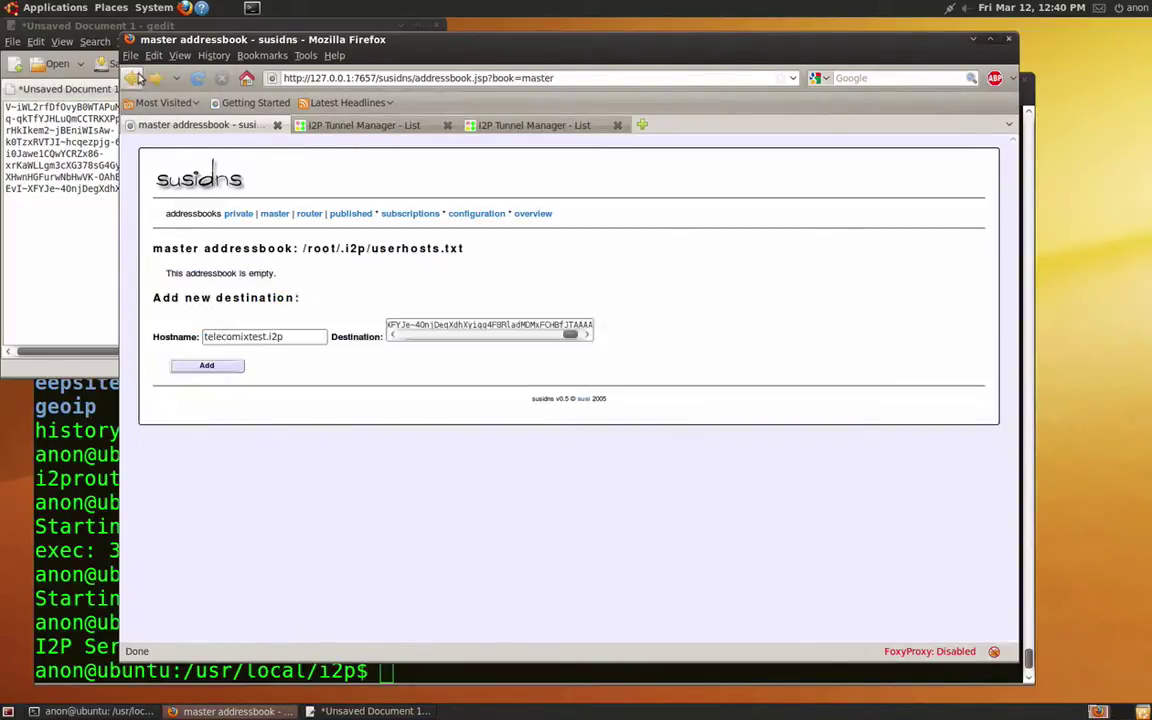
pyautogui.click(137, 78)
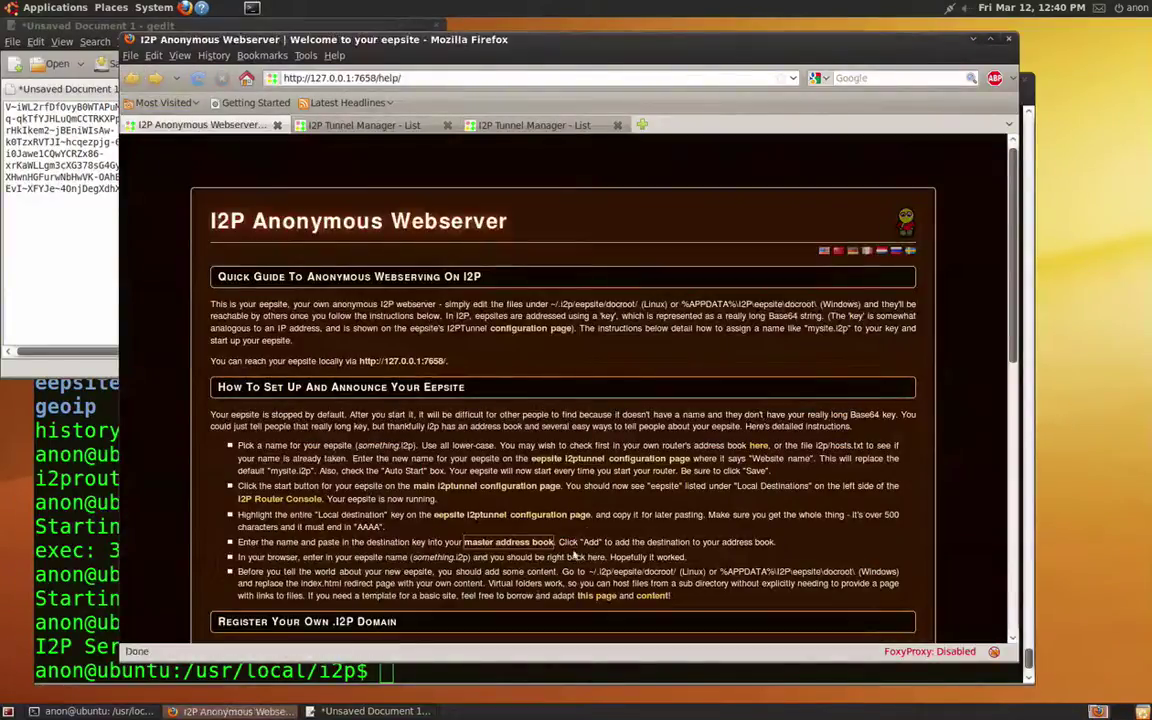
pyautogui.moveTo(327, 557); pyautogui.dragTo(510, 557)
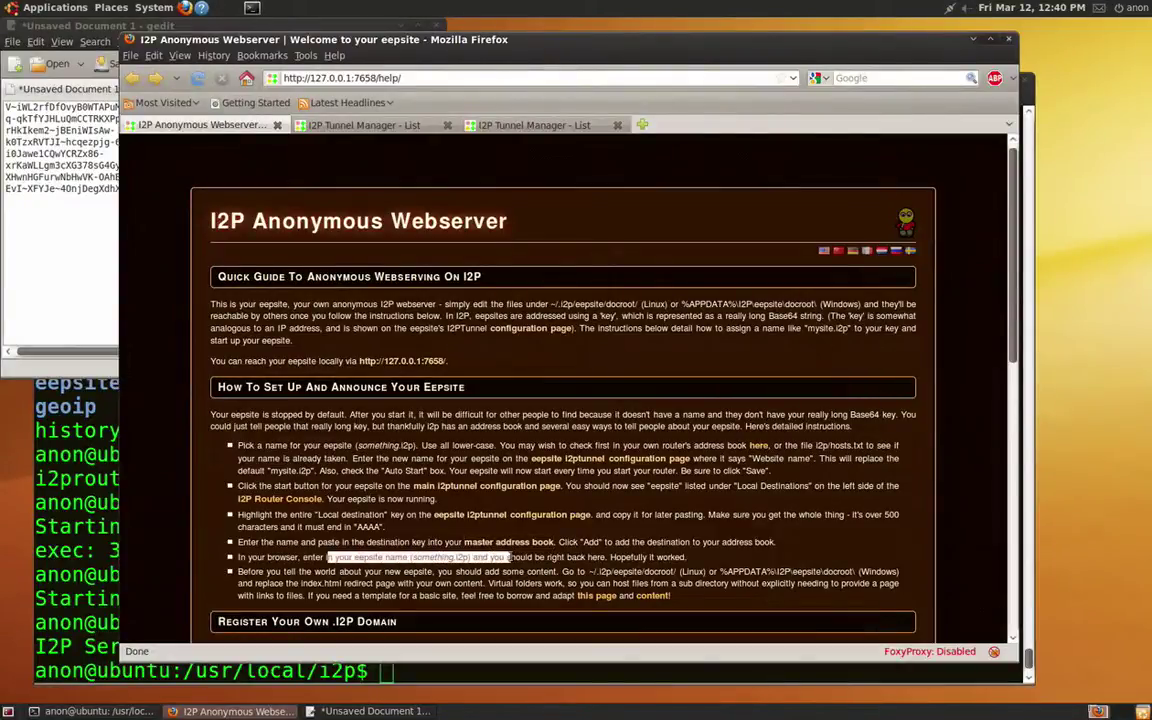
# Add a new FoxyProxy proxy with manual configuration, using host localhost and port 4444
pyautogui.click(912, 653)
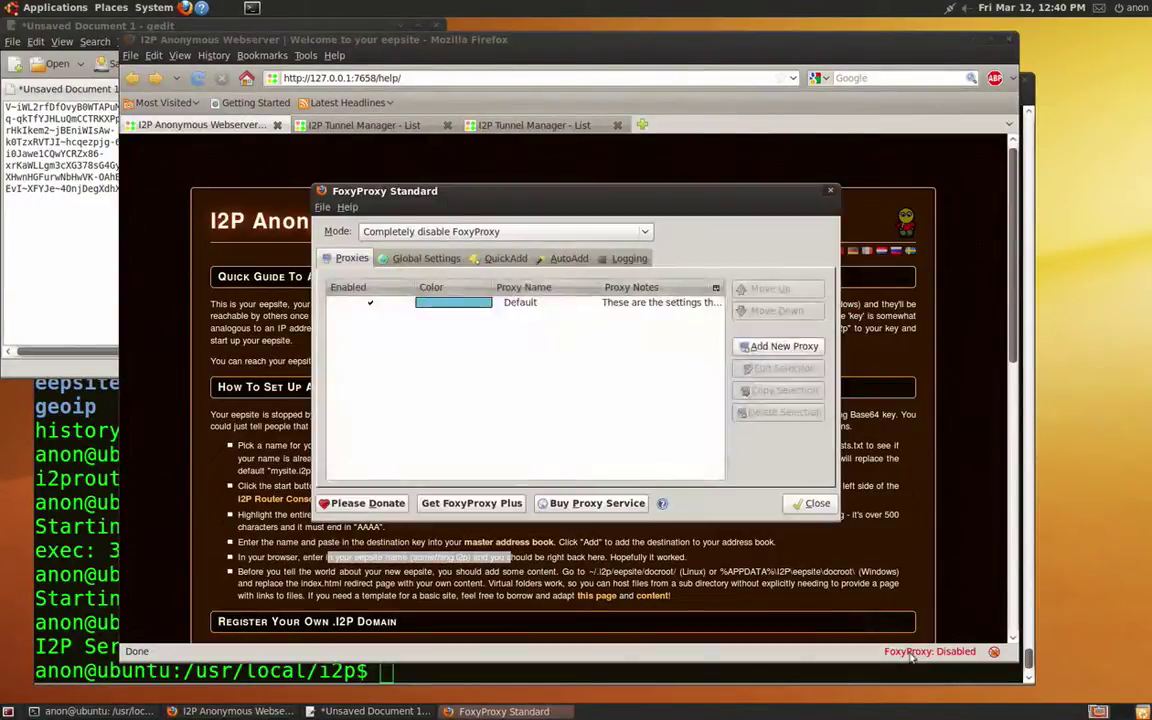
pyautogui.click(781, 346)
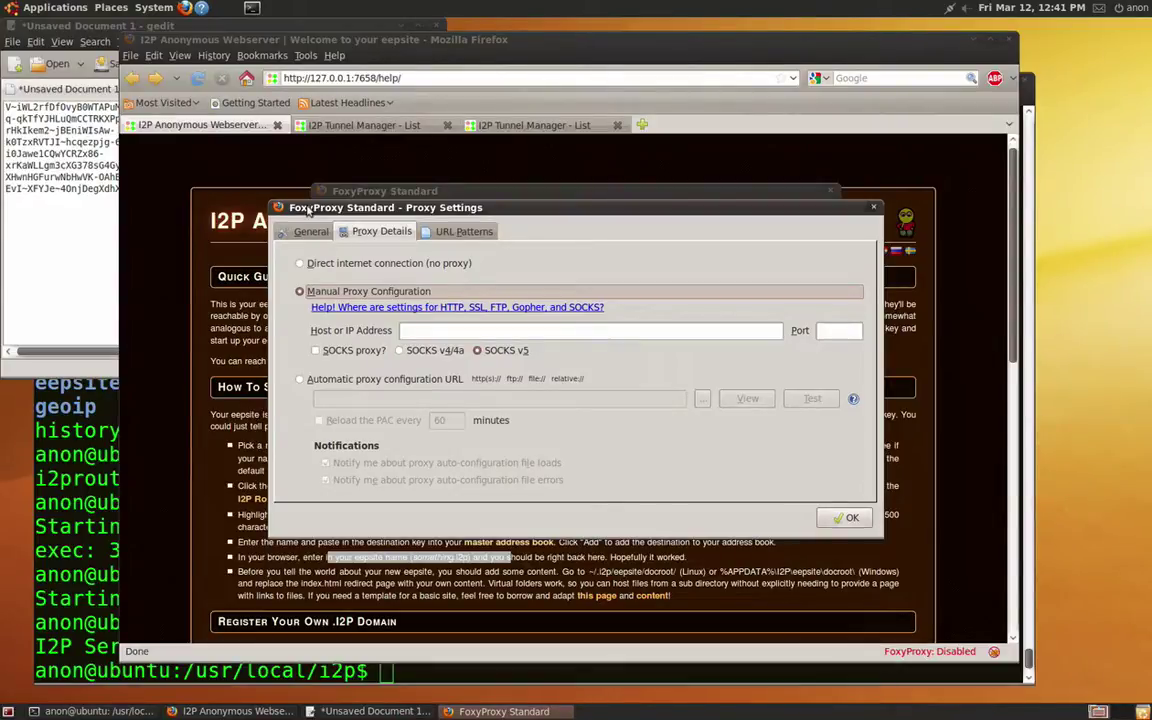
pyautogui.click(446, 334)
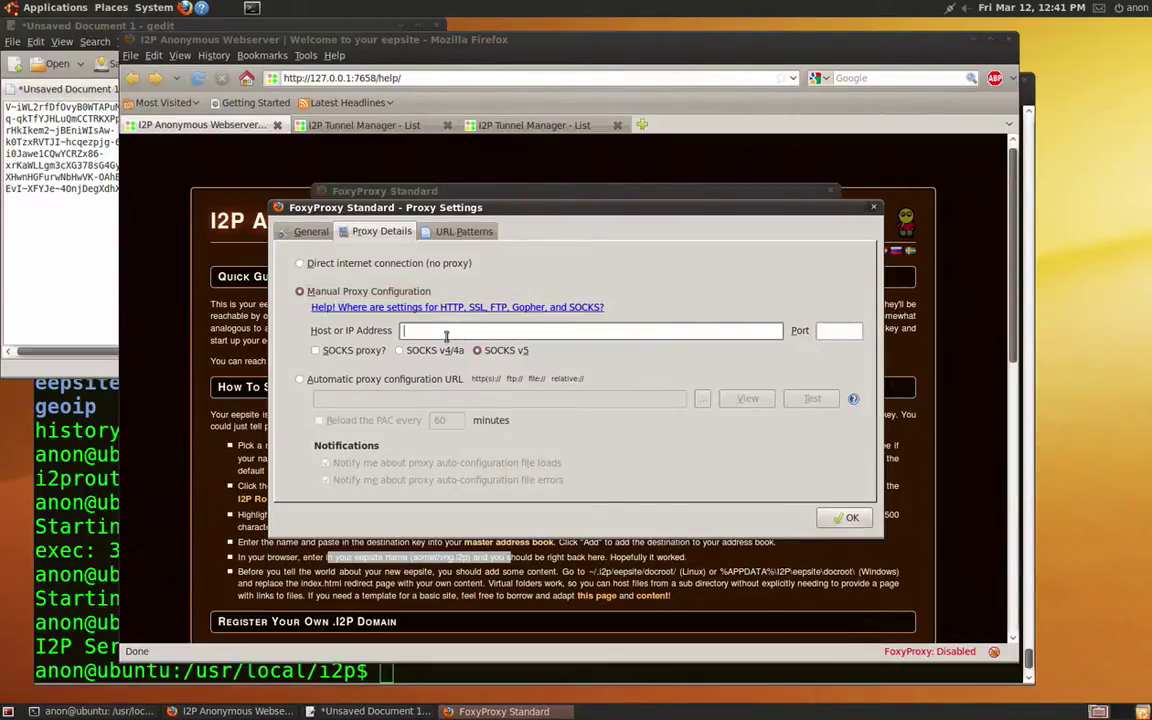
pyautogui.write('localhost')
pyautogui.press('Tab')
pyautogui.write('4444')
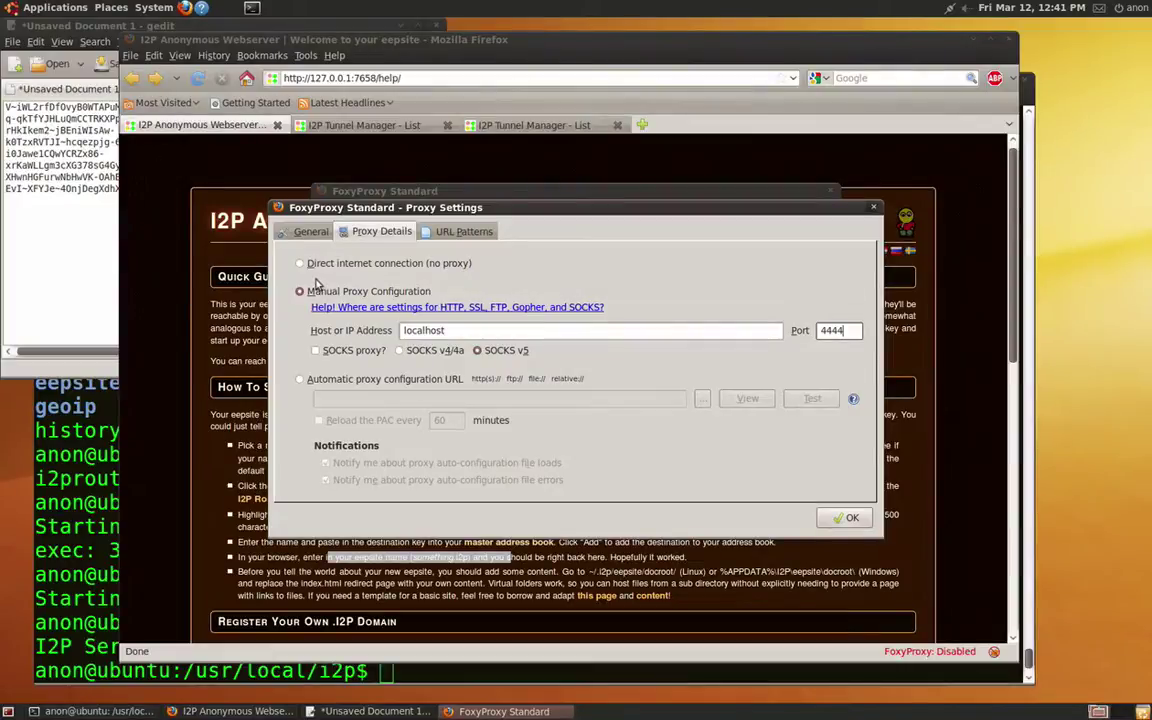
# Name the new proxy i2p, save it and close the FoxyProxy options
pyautogui.click(296, 233)
pyautogui.click(374, 278)
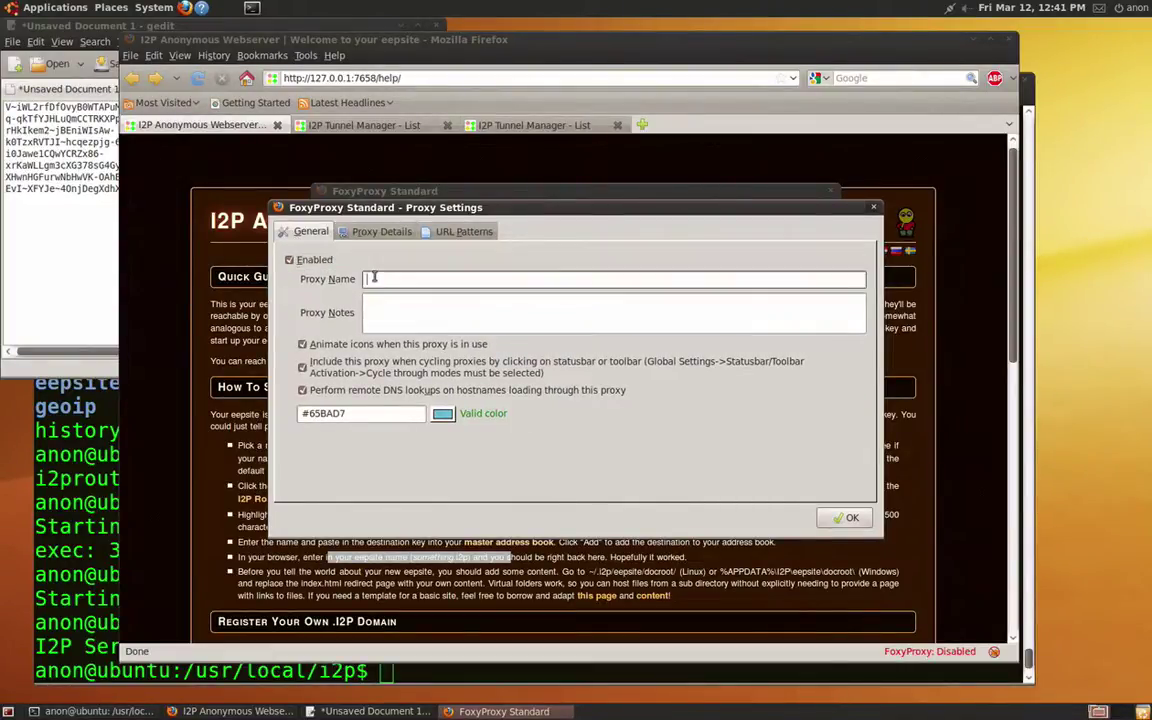
pyautogui.write('i2p')
pyautogui.click(842, 518)
pyautogui.click(767, 408)
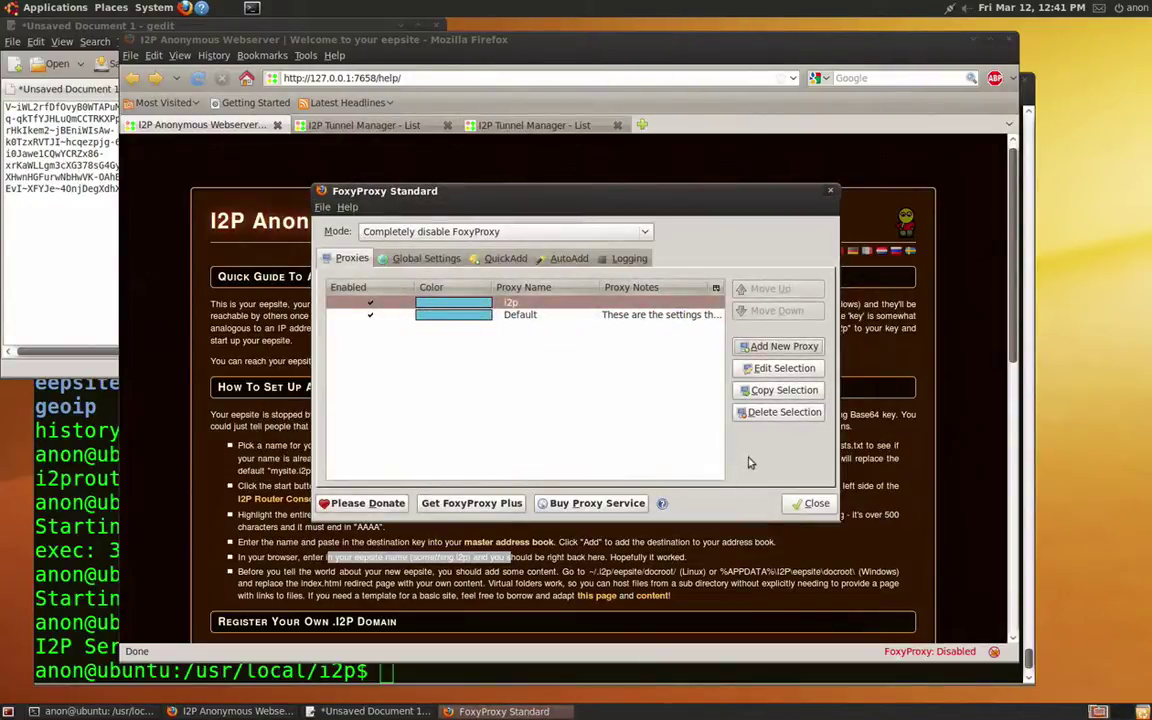
pyautogui.click(815, 503)
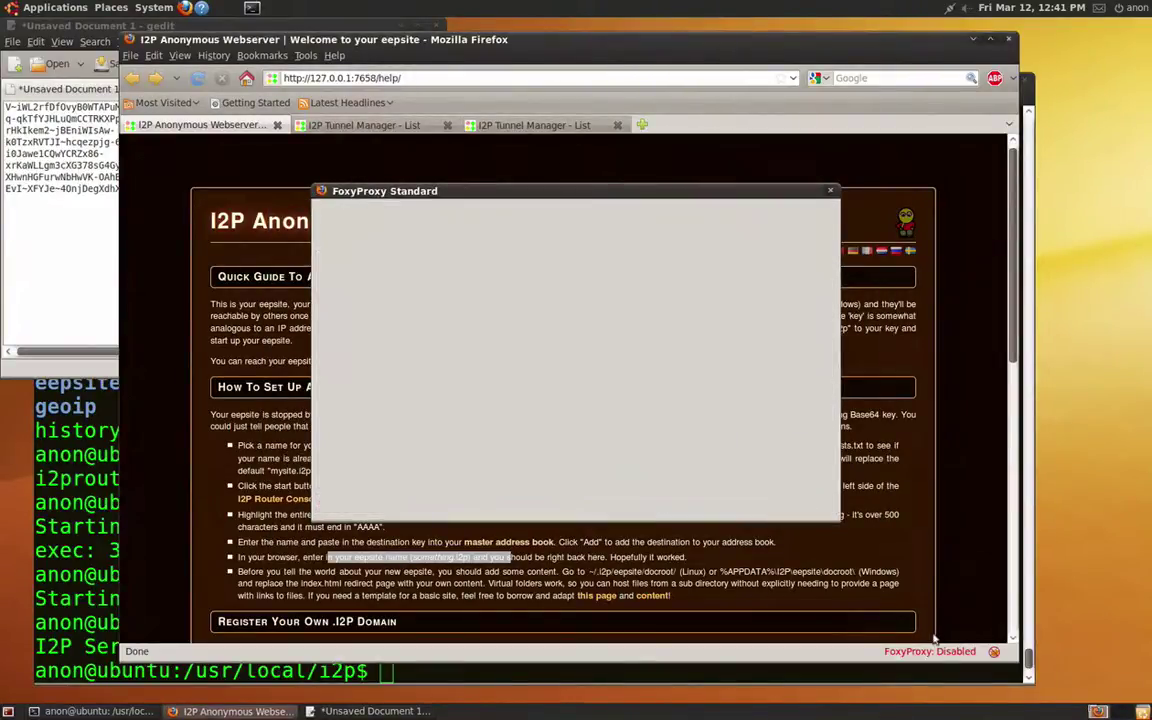
# Set FoxyProxy to use the i2p proxy for all URLs and browse to telecomixtest.i2p
pyautogui.rightClick(922, 651)
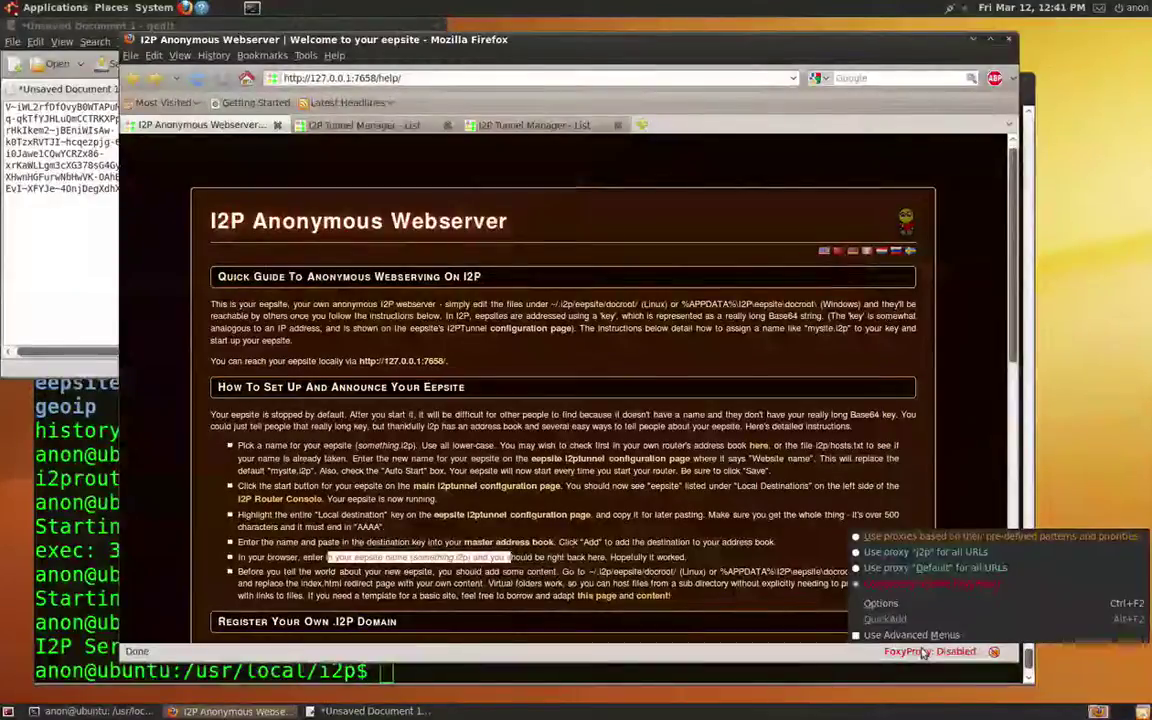
pyautogui.click(916, 557)
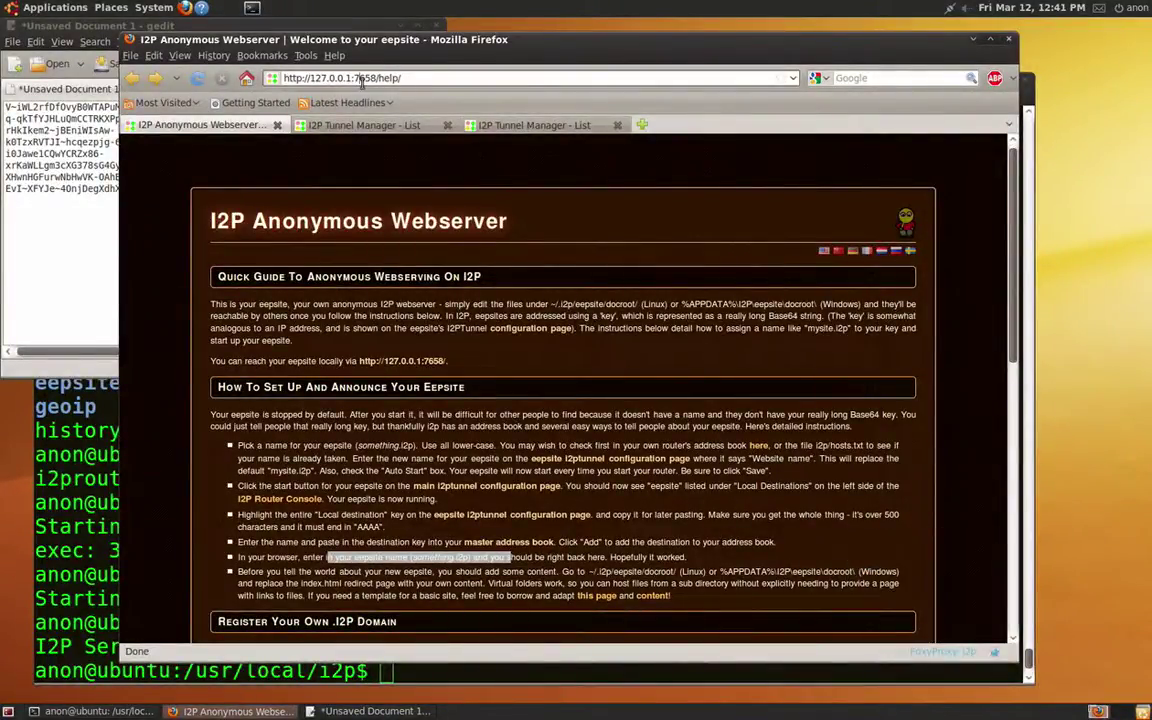
pyautogui.click(362, 79)
pyautogui.write('tele')
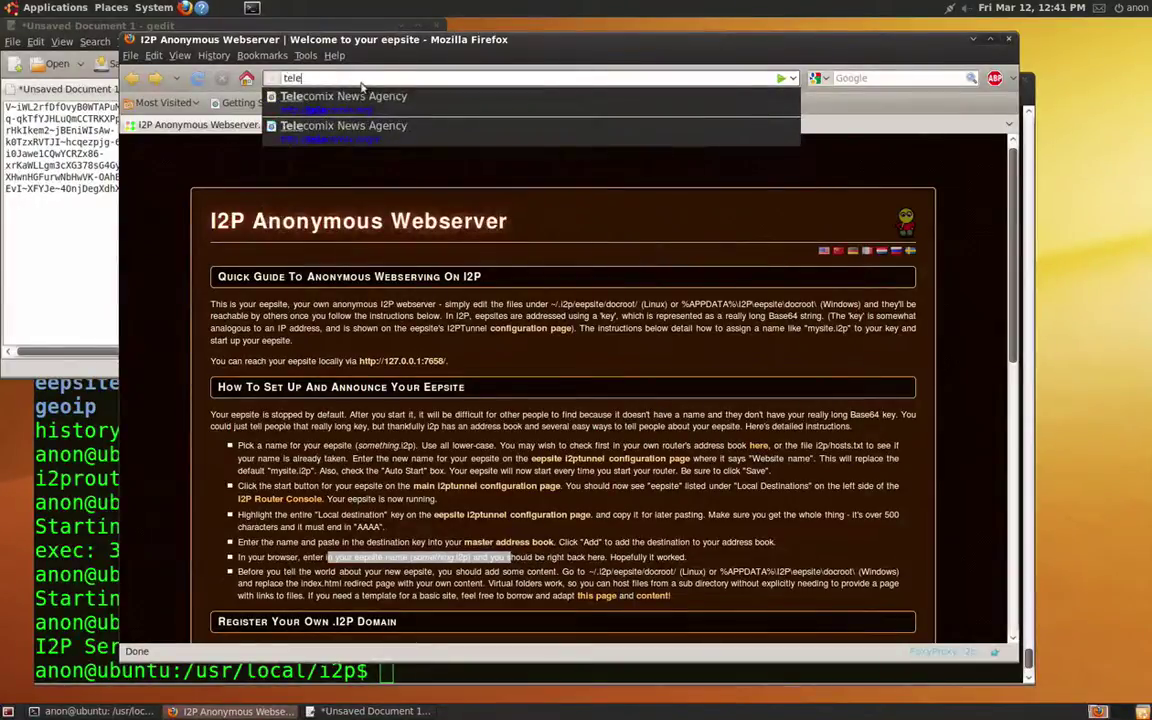
pyautogui.write('comixte')
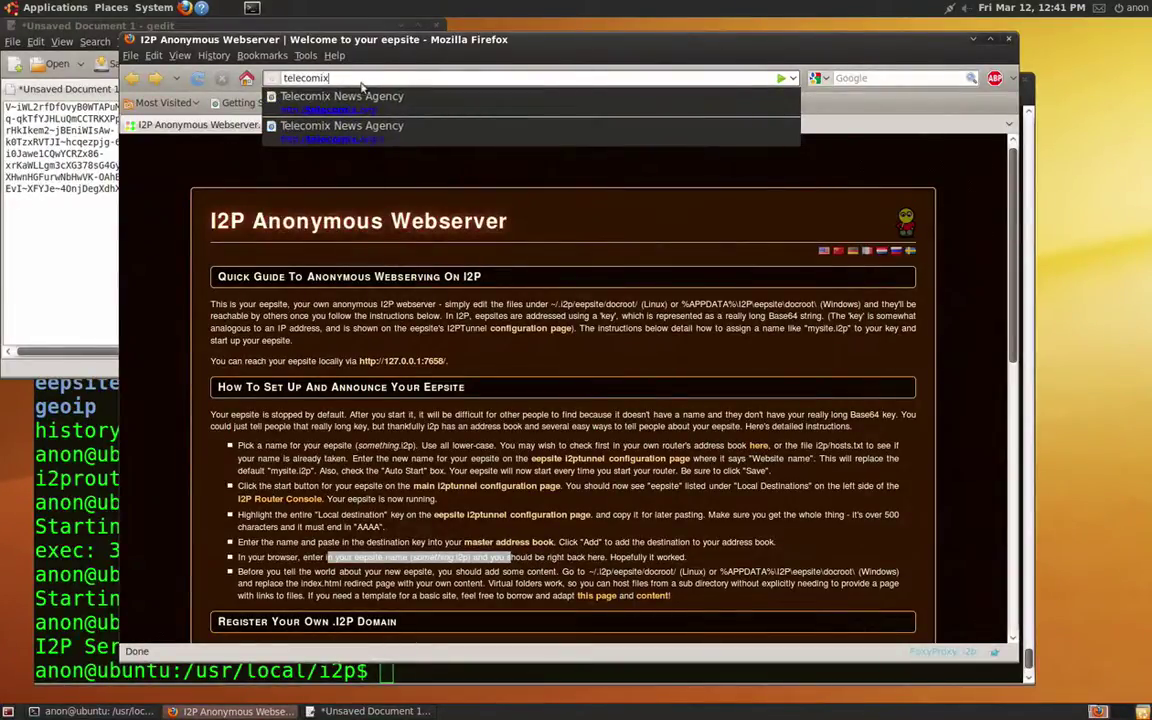
pyautogui.write('st.i2p')
pyautogui.press('Return')
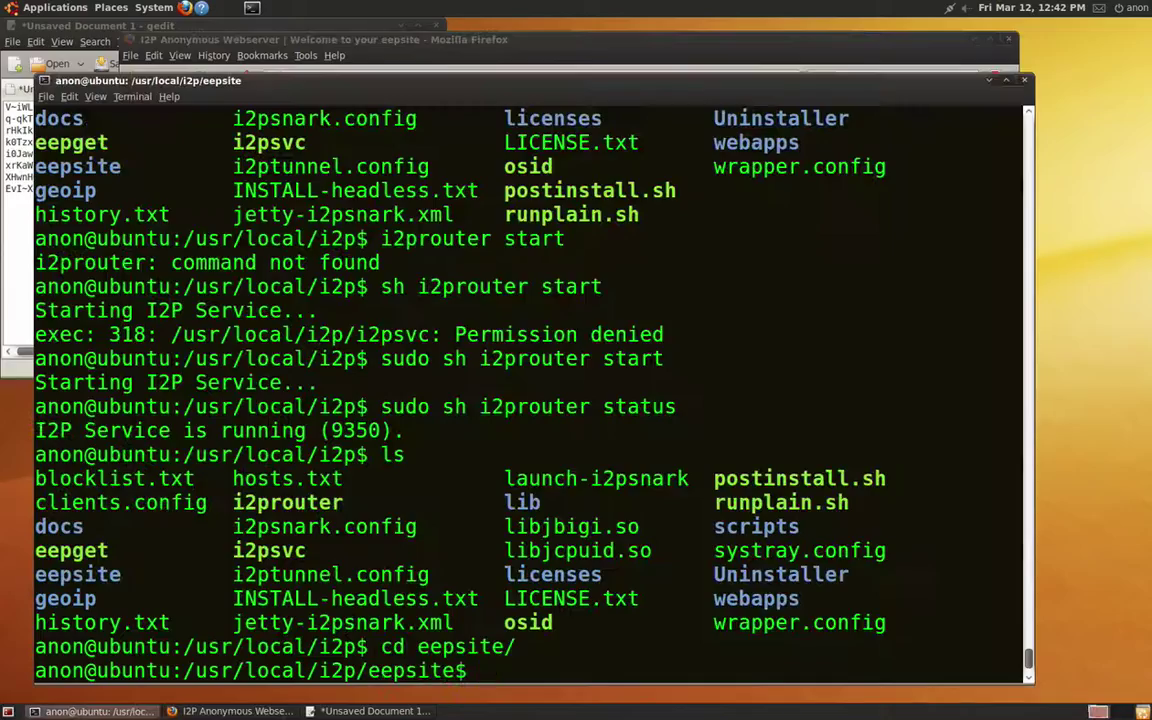
# In the terminal, list the eepsite folder, change into docroot and list its files
pyautogui.write('ls')
pyautogui.press('Return')
pyautogui.write('cd do')
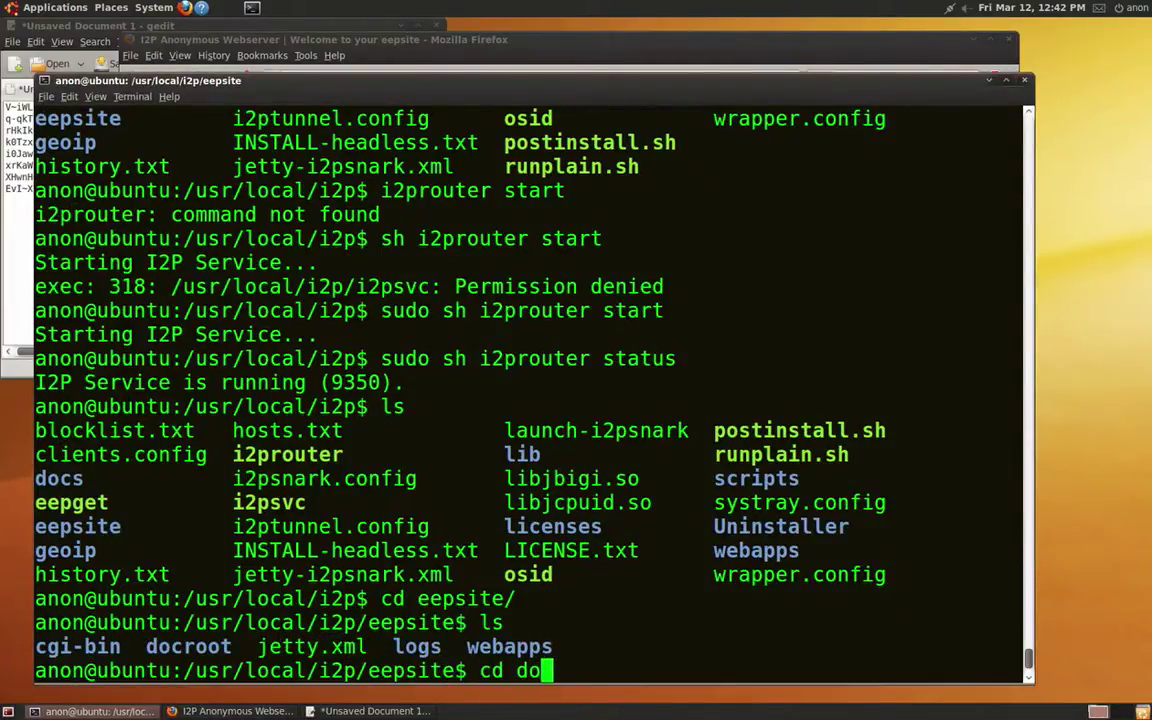
pyautogui.write('c')
pyautogui.press('Tab')
pyautogui.press('Return')
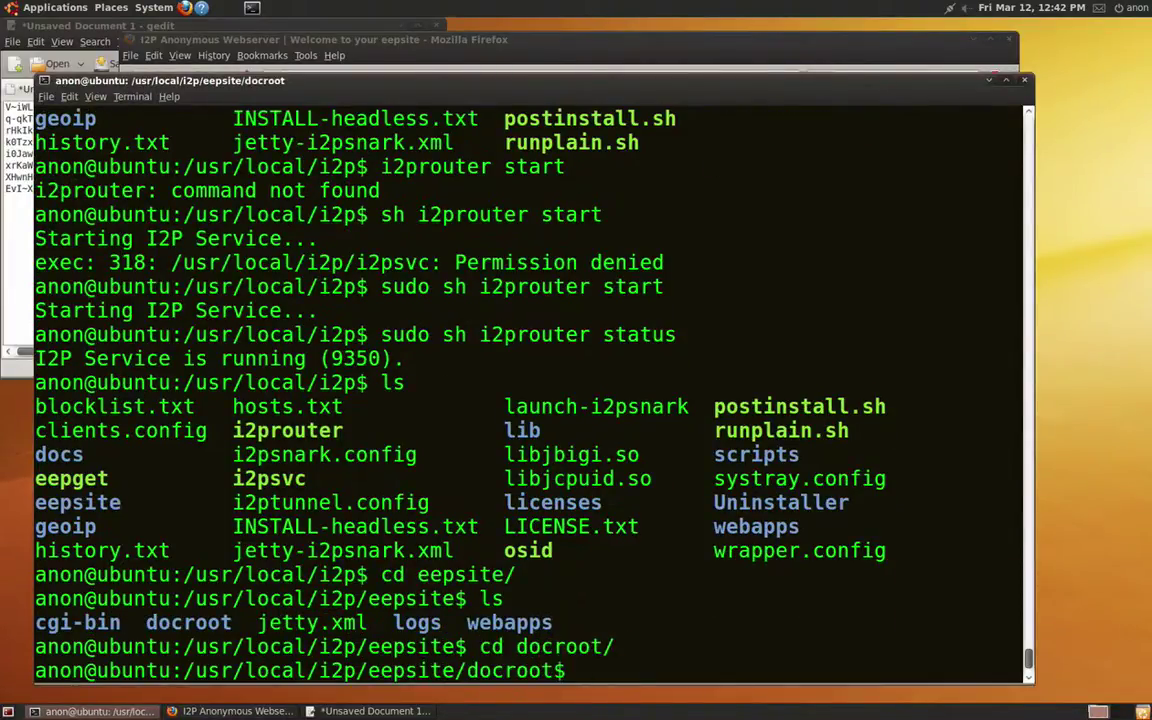
pyautogui.write('ls')
pyautogui.press('Return')
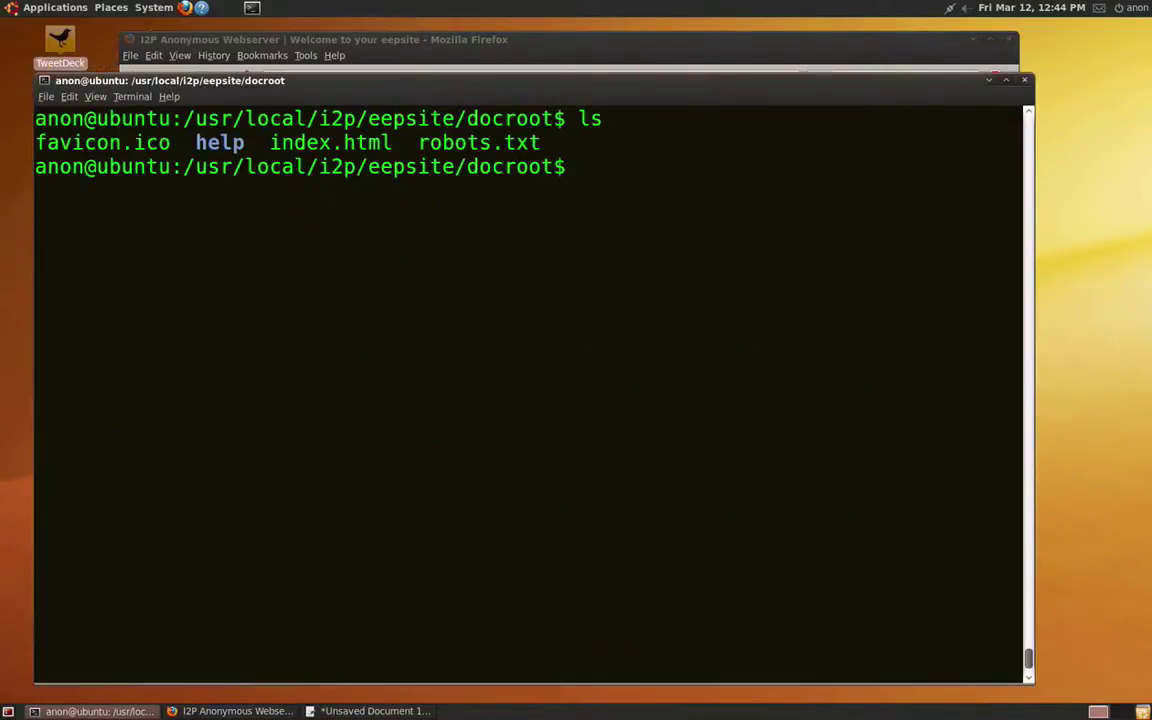
# Open the docroot's index.html in gedit with root privileges
pyautogui.write('sudo ge')
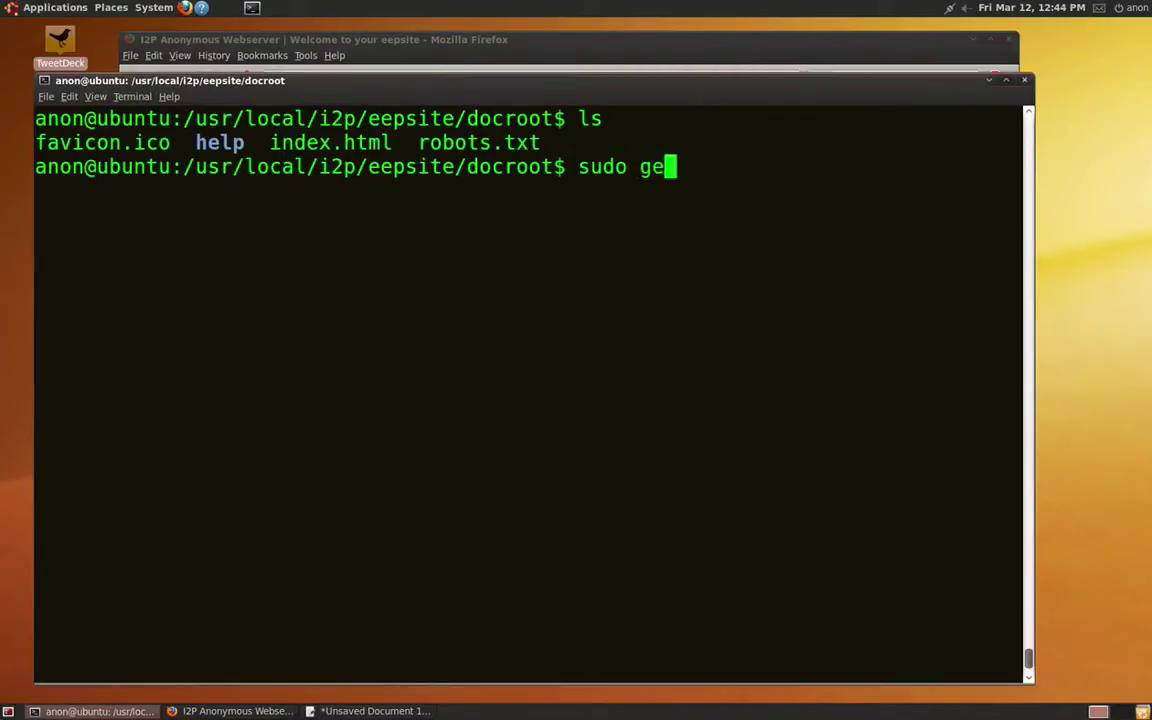
pyautogui.write('dit inde')
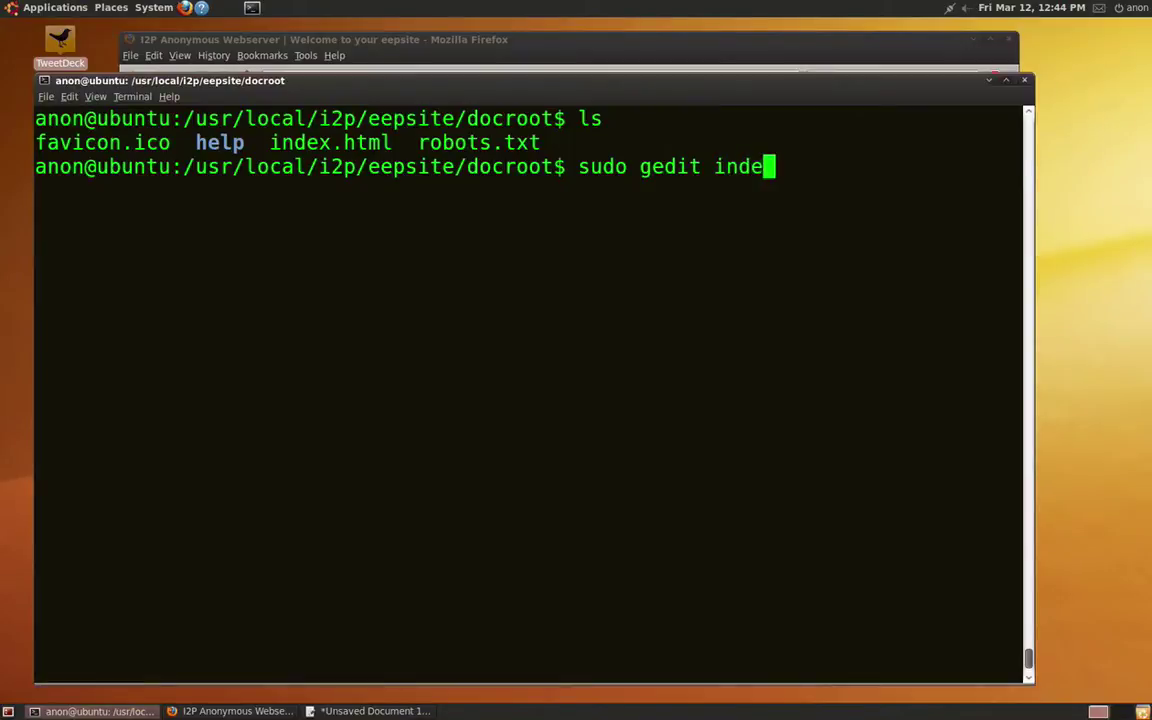
pyautogui.press('Tab')
pyautogui.press('Return')
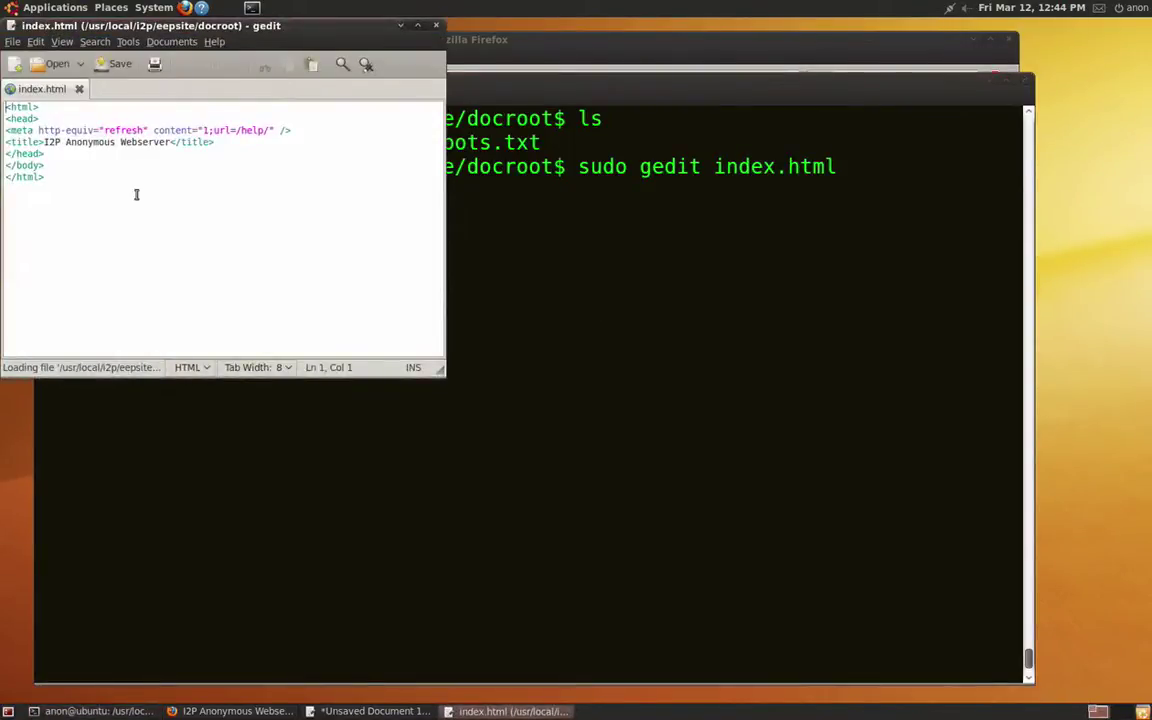
# Delete the meta refresh line that redirects to /help/ from index.html and move the editor window over the terminal
pyautogui.moveTo(296, 130); pyautogui.dragTo(4, 125)
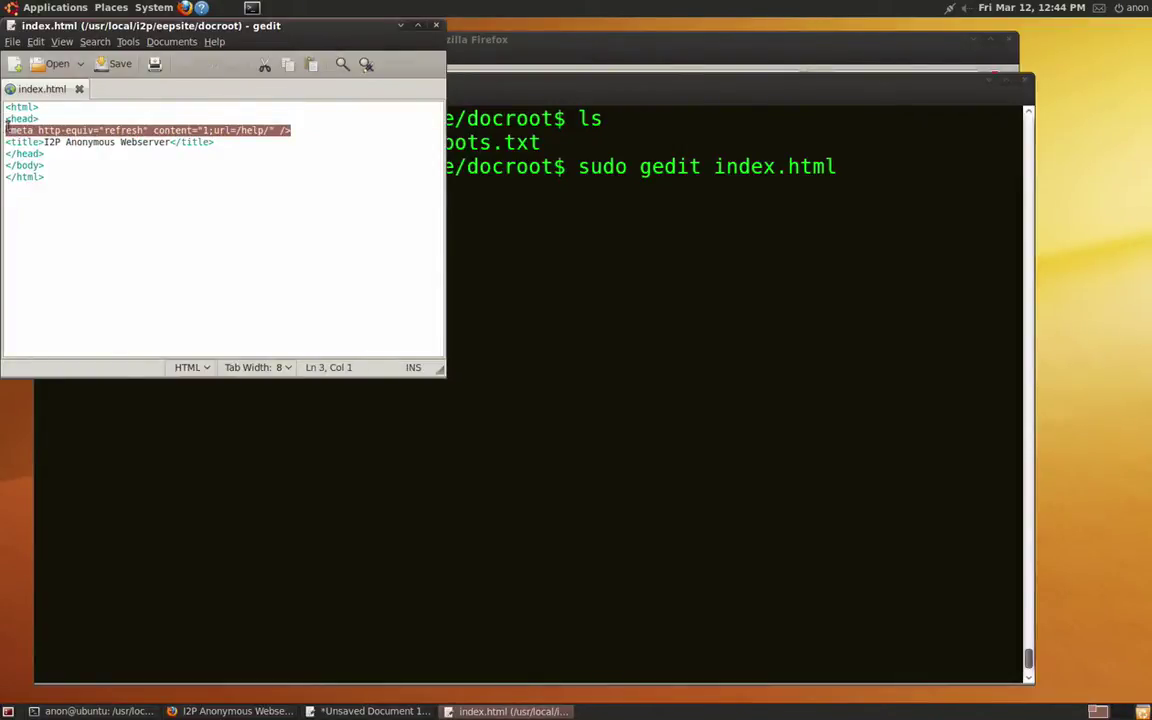
pyautogui.press('Delete')
pyautogui.moveTo(170, 26); pyautogui.dragTo(443, 81)
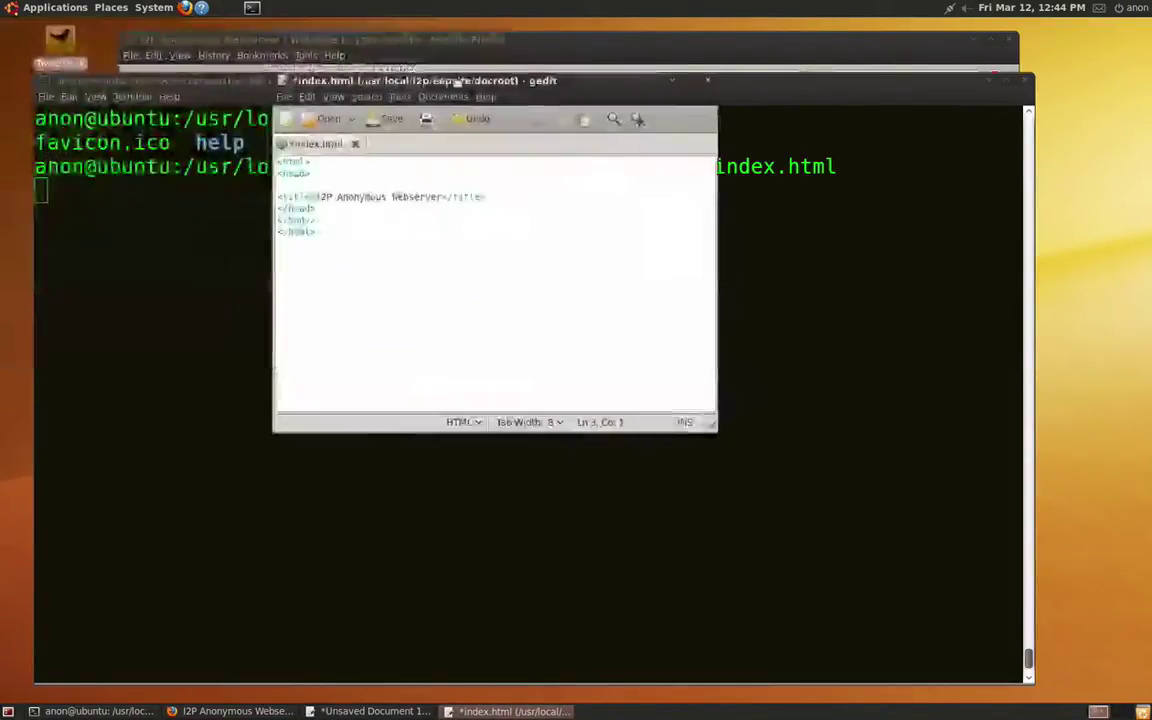
# Replace the page title in index.html with "Telecomix test"
pyautogui.moveTo(441, 196); pyautogui.dragTo(317, 199)
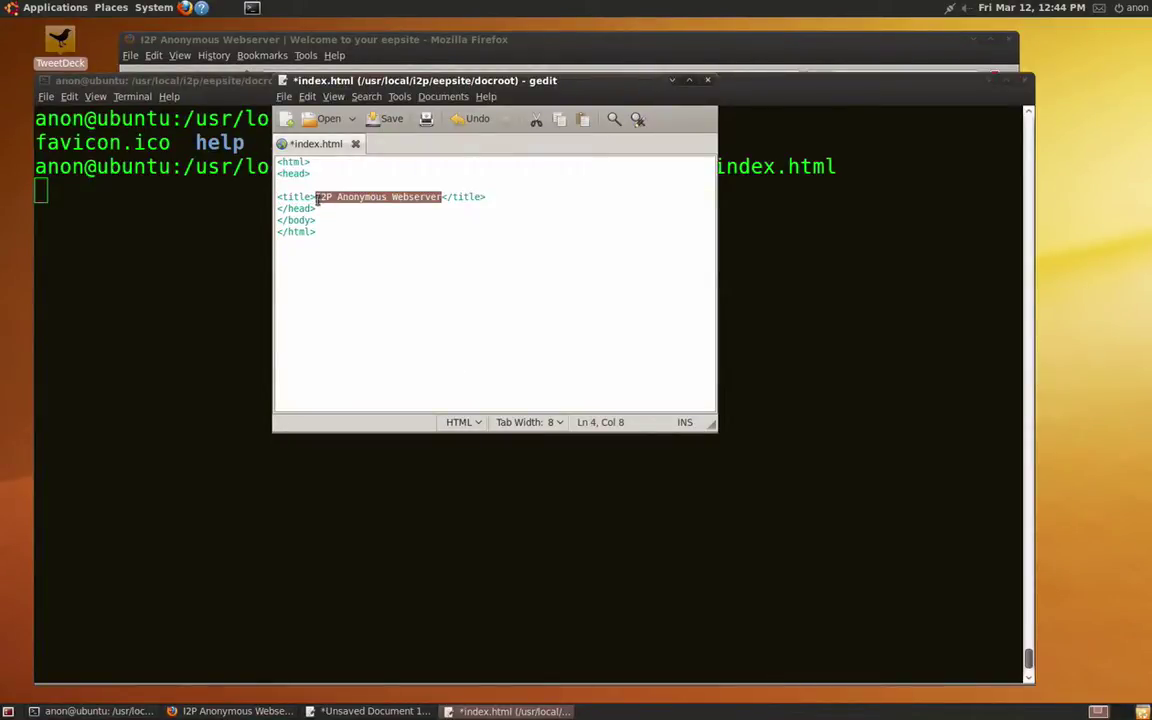
pyautogui.write('Telecomix ')
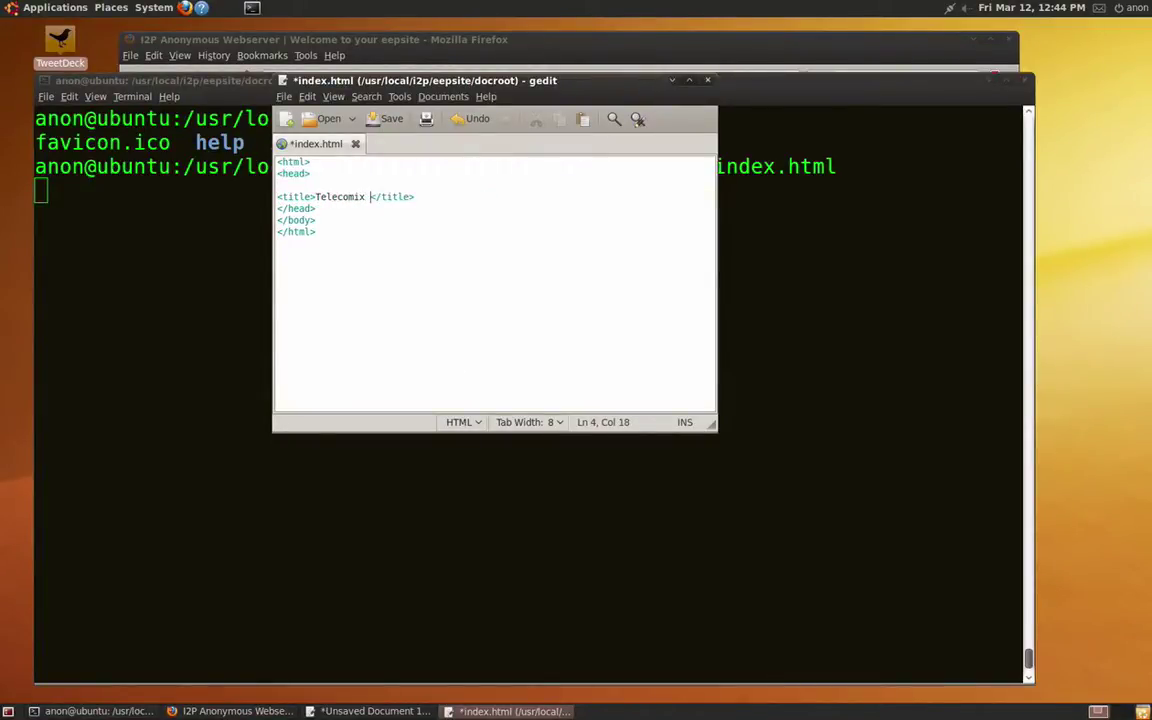
pyautogui.write('test')
pyautogui.press('End')
# Below the title, write "For more information, visit crypto.telecomix.org. Please observe, this page is in cyberspace. Do not leave cipherspace, unless you want to be detected."
pyautogui.press('Return')
pyautogui.press('Return')
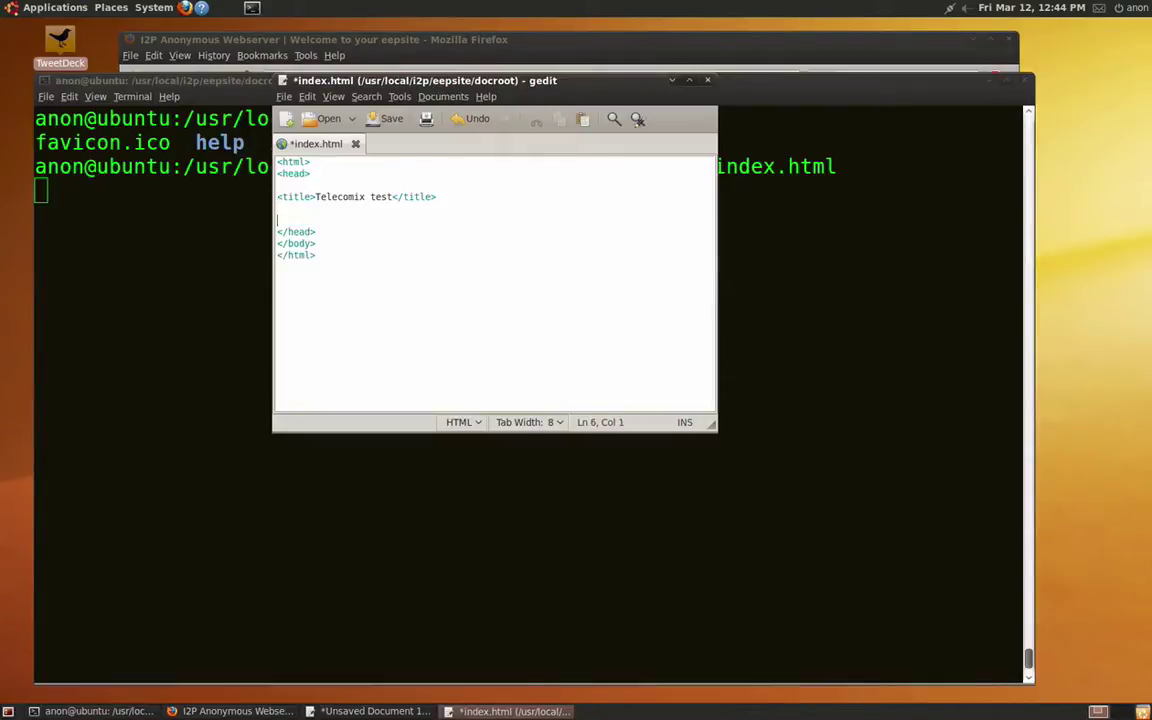
pyautogui.write('For more information, visi')
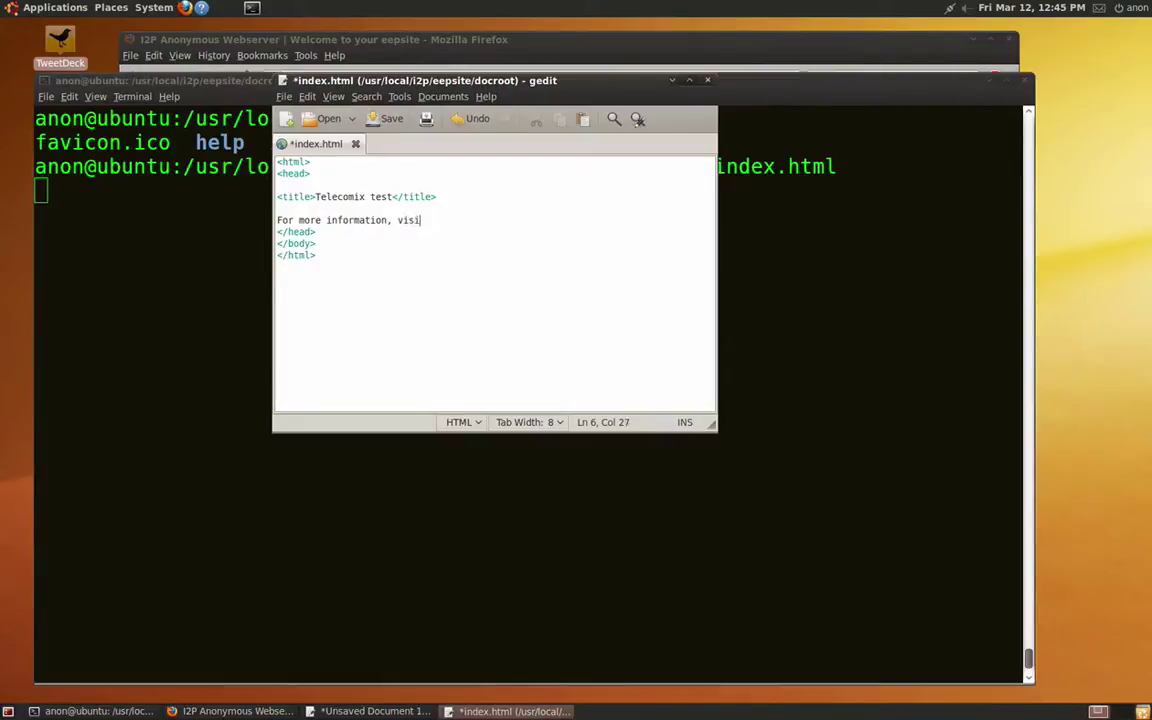
pyautogui.write('t telecomi')
pyautogui.press('BackSpace')
pyautogui.press('BackSpace')
pyautogui.press('BackSpace')
pyautogui.press('BackSpace')
pyautogui.press('BackSpace')
pyautogui.press('BackSpace')
pyautogui.press('BackSpace')
pyautogui.press('BackSpace')
pyautogui.write('cry')
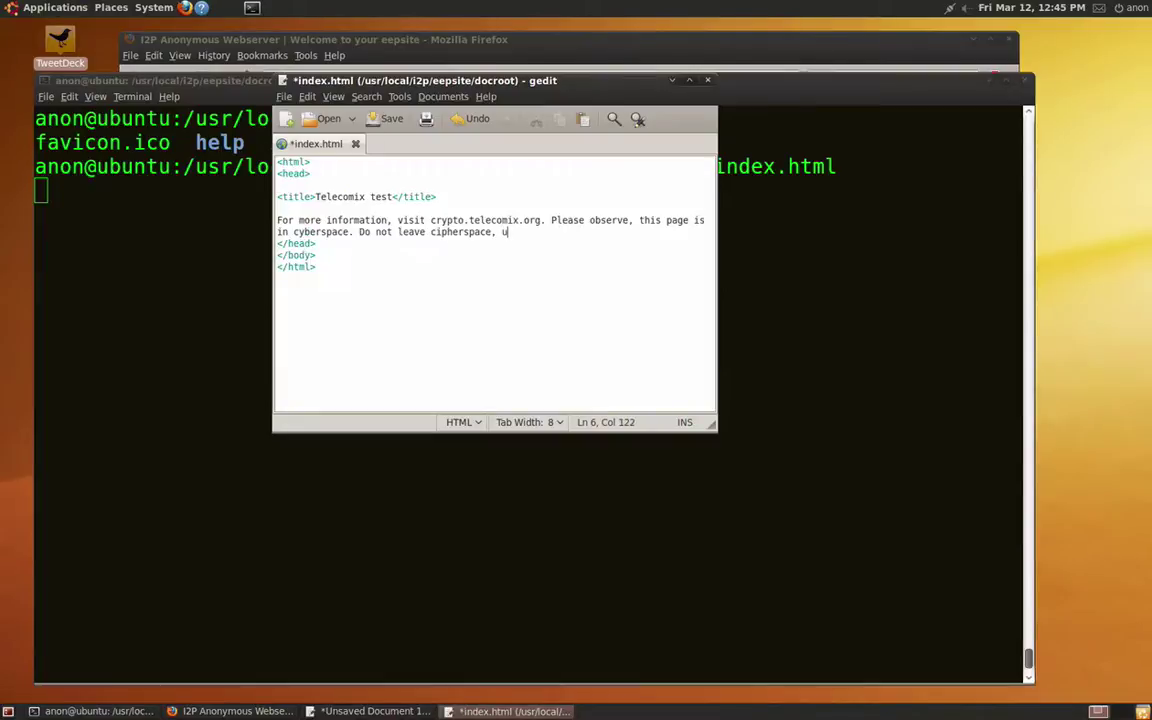
pyautogui.write('nless you want to be detec')
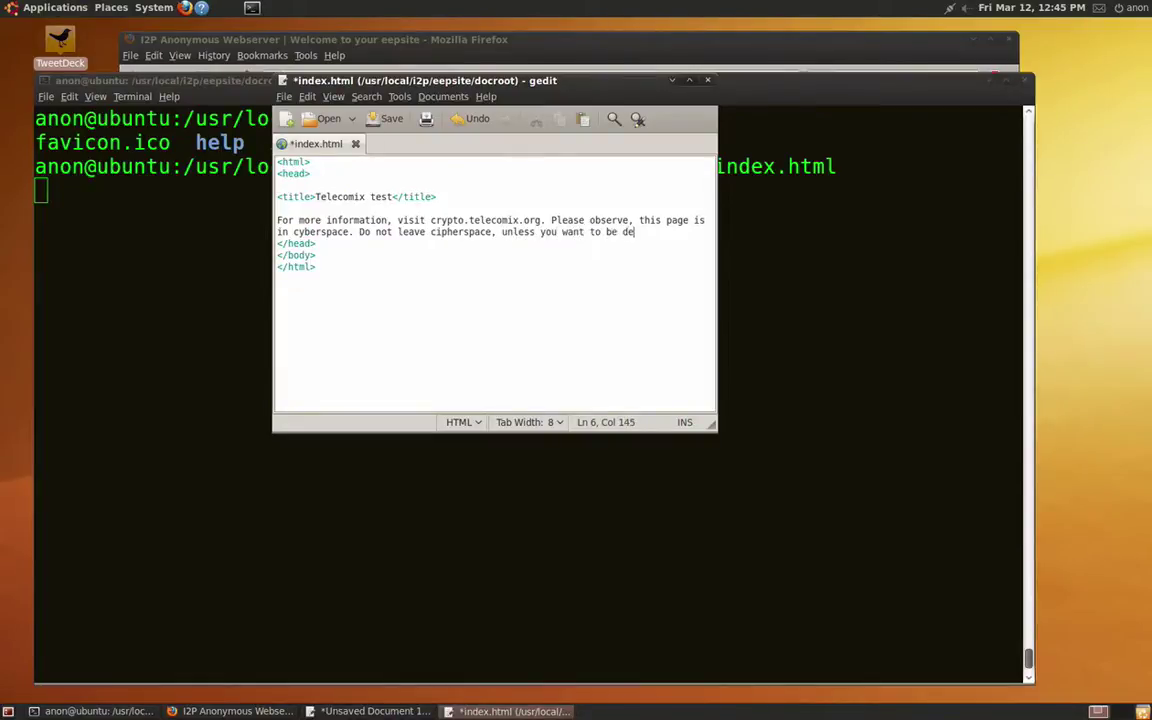
pyautogui.write('ted.')
# Save index.html and switch back to the Firefox window
pyautogui.click(284, 96)
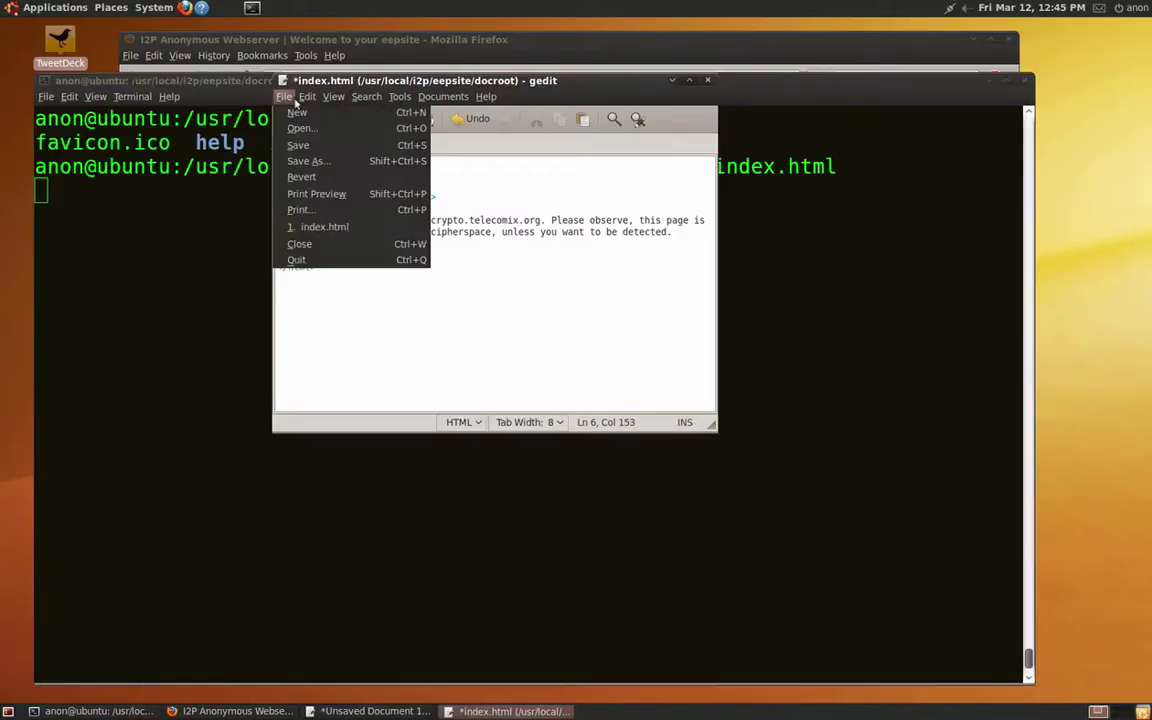
pyautogui.click(309, 147)
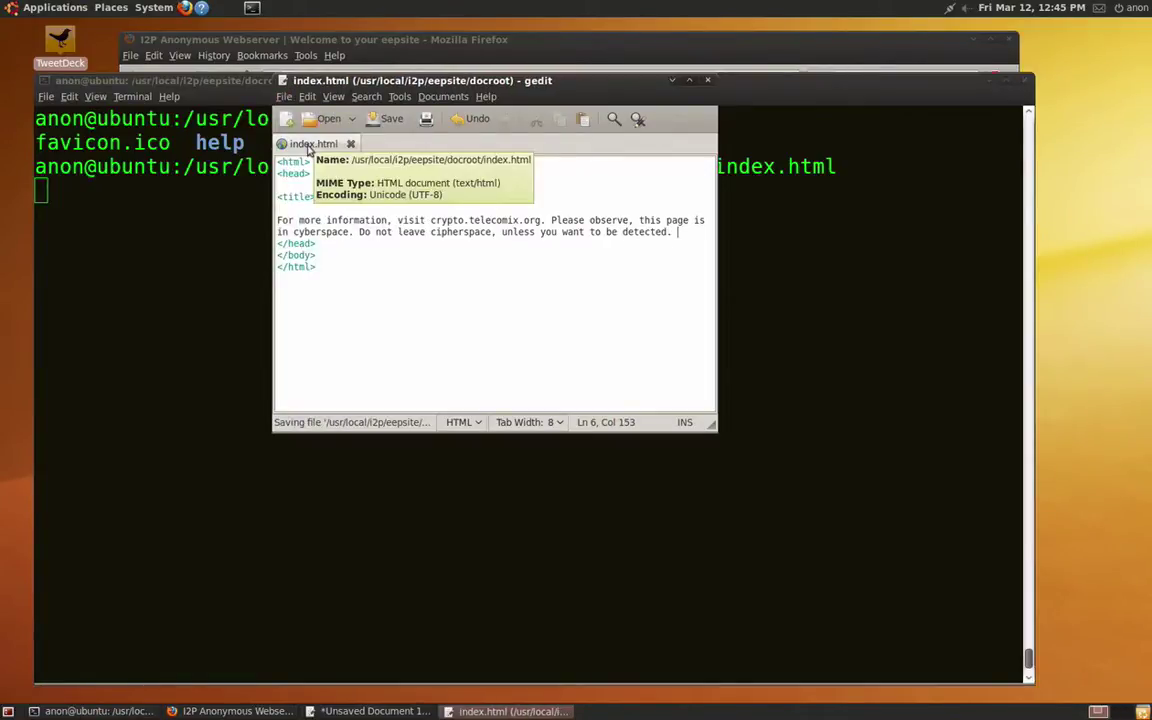
pyautogui.click(196, 244)
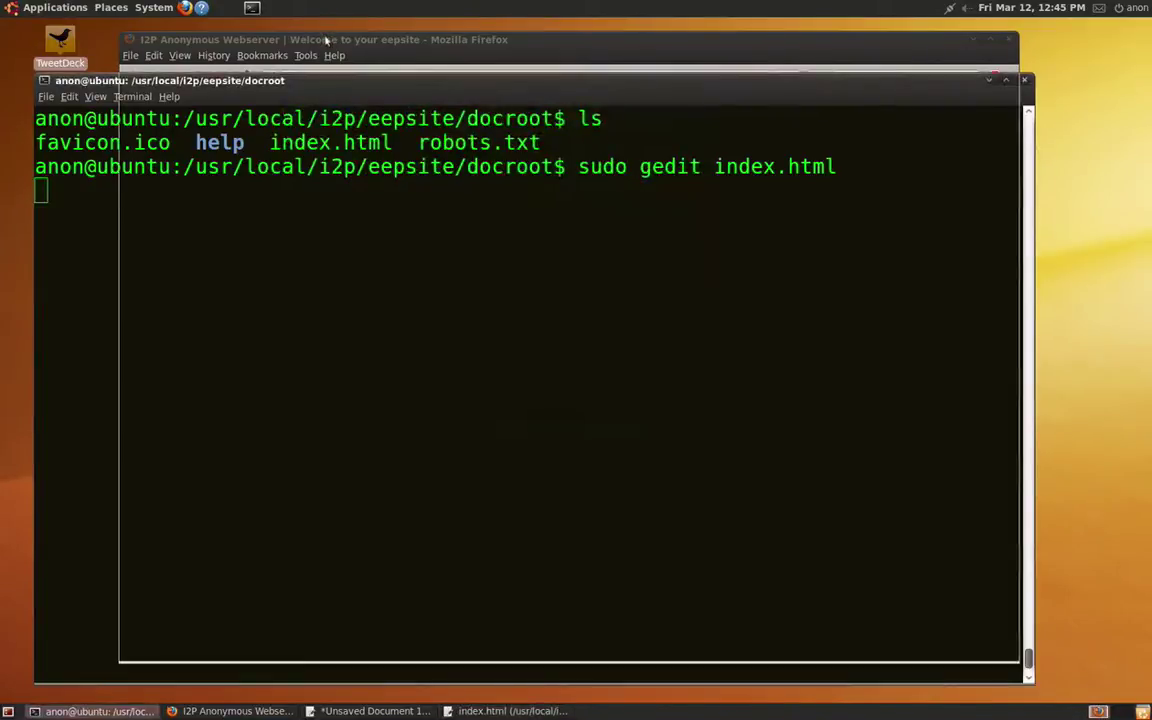
pyautogui.click(300, 39)
# Clear Firefox's browsing history with the time range Everything
pyautogui.moveTo(412, 78); pyautogui.dragTo(391, 80)
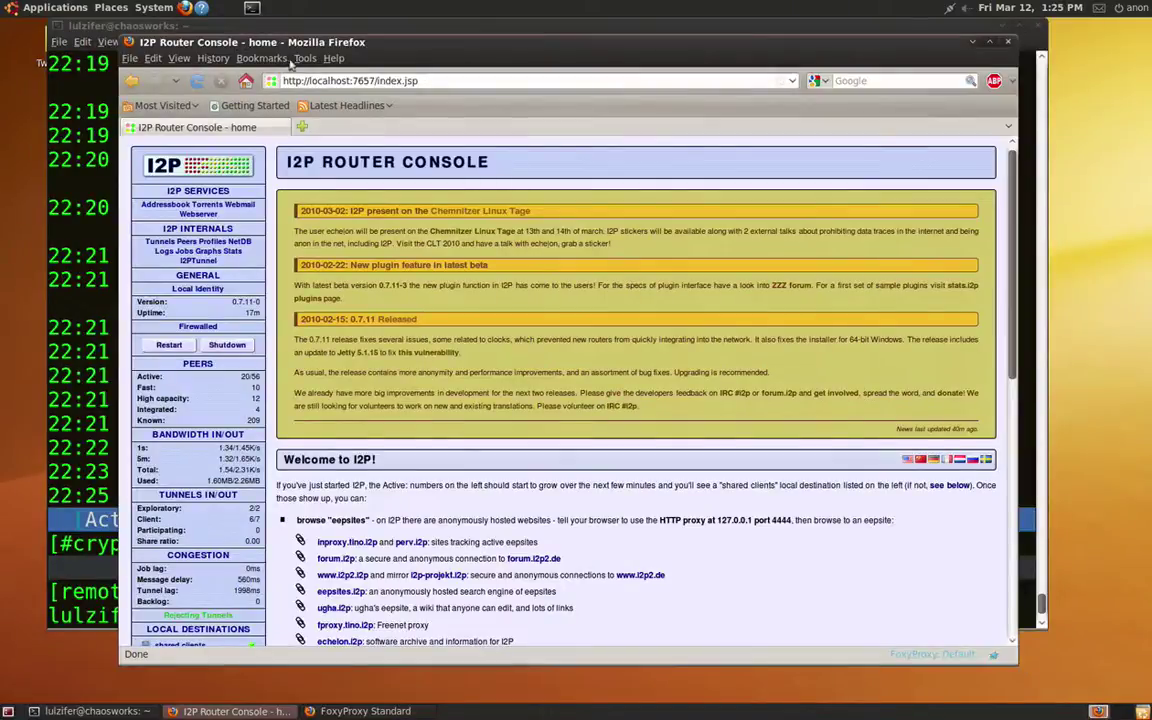
pyautogui.click(303, 58)
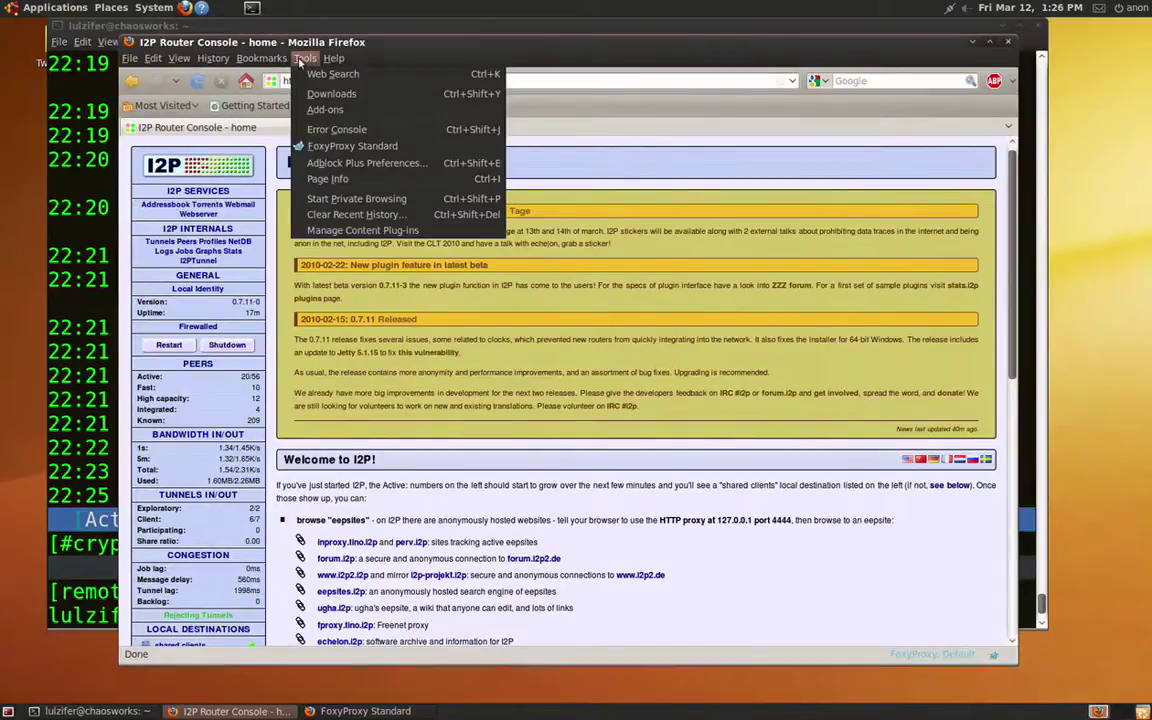
pyautogui.click(340, 214)
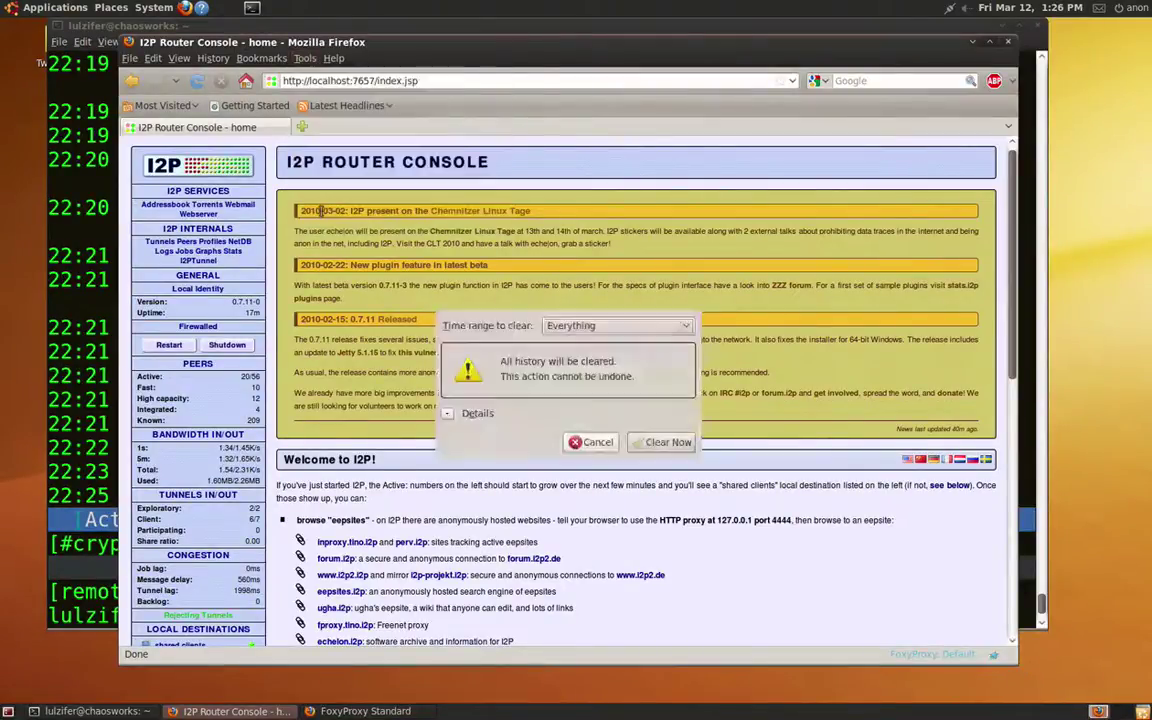
pyautogui.click(670, 443)
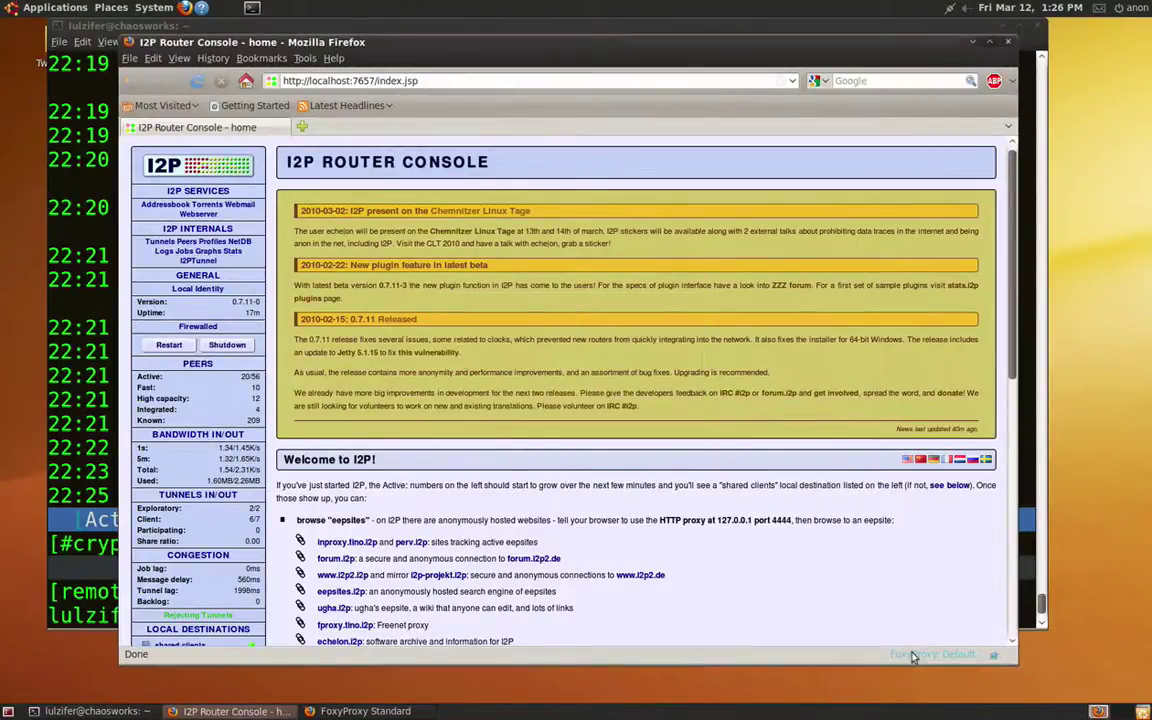
# Switch FoxyProxy from Default to the i2p proxy for all URLs, then load telecomixtest.i2p and check the page text
pyautogui.click(912, 656)
pyautogui.click(914, 563)
pyautogui.doubleClick(405, 81)
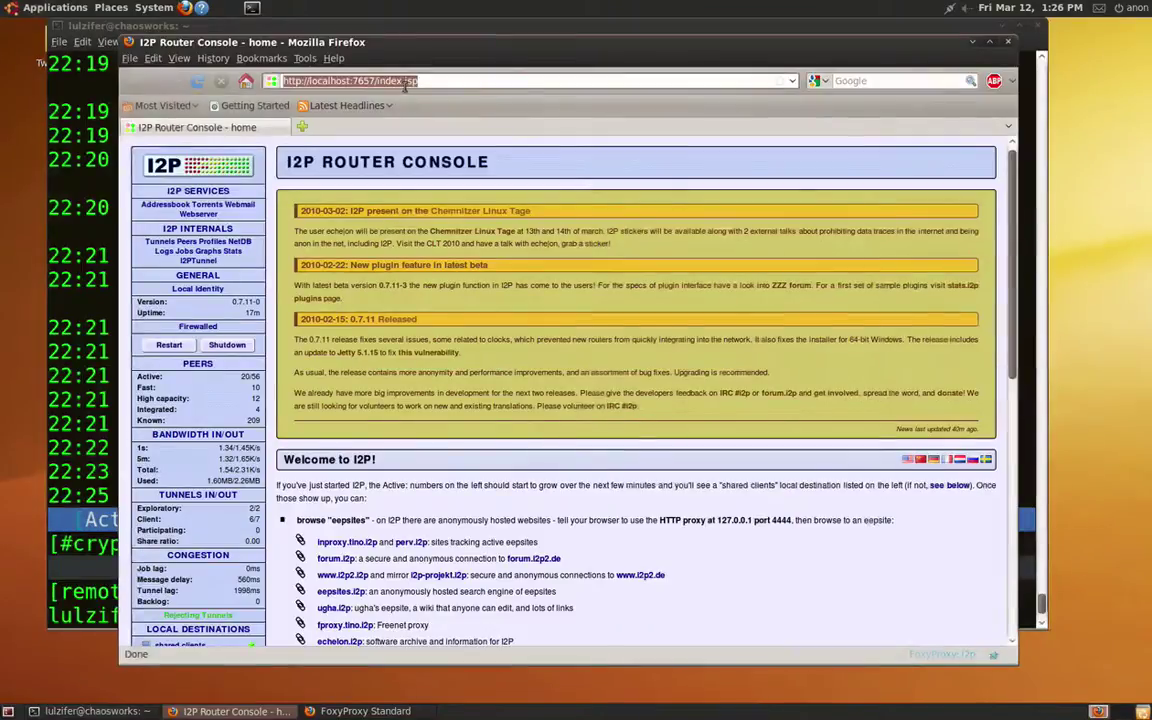
pyautogui.write('telecomix')
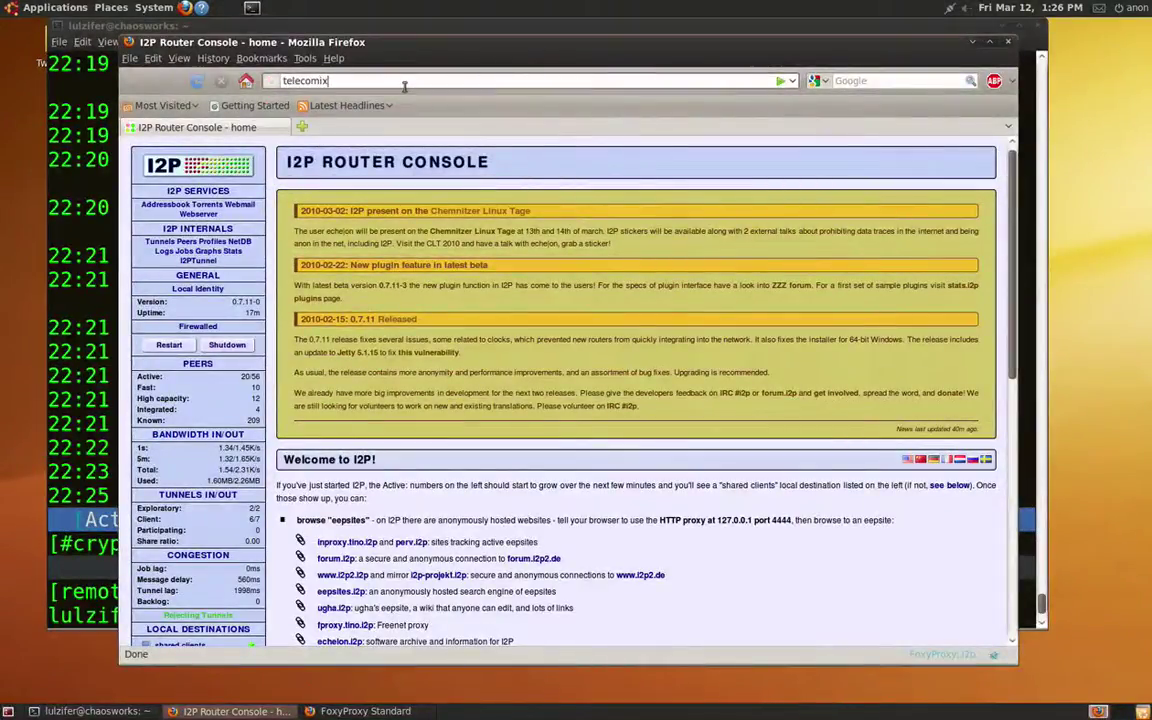
pyautogui.write('test.i2p')
pyautogui.press('Return')
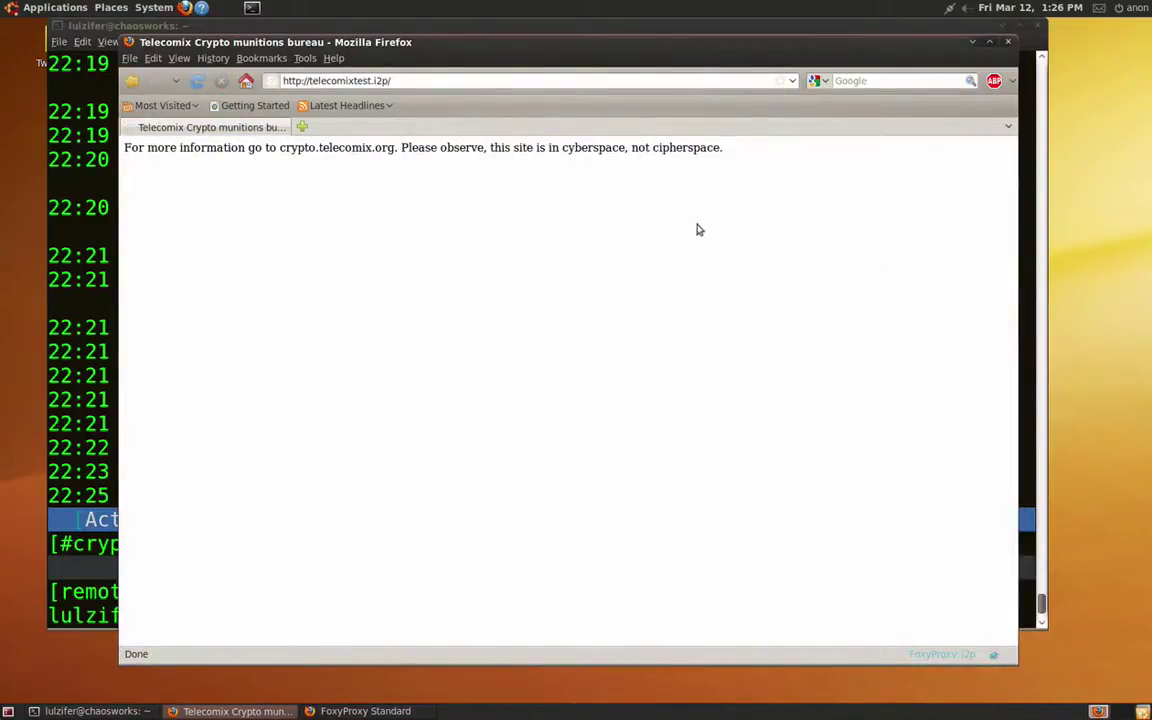
pyautogui.moveTo(726, 152); pyautogui.dragTo(341, 143)
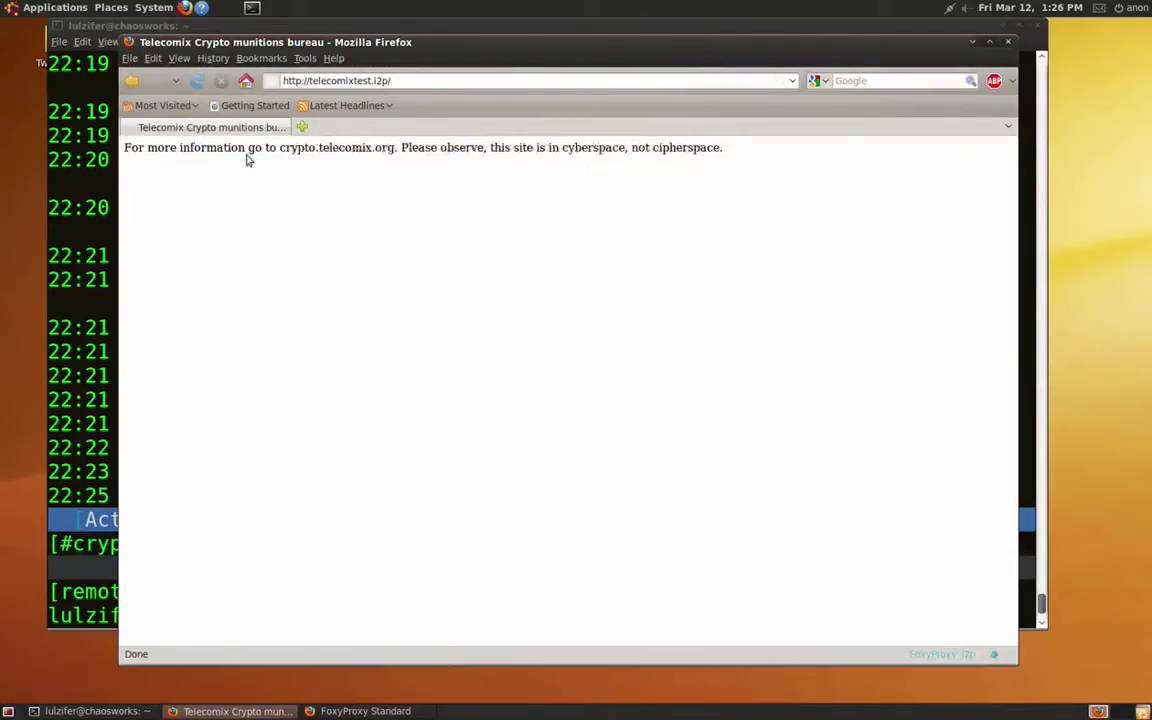